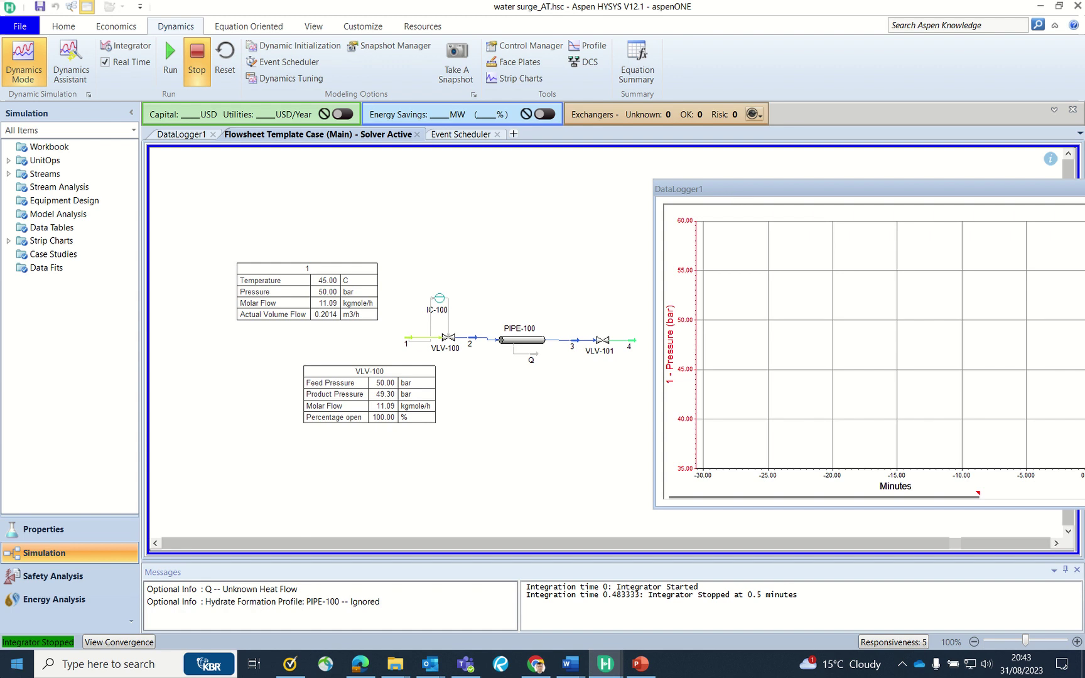
double_click(410, 340)
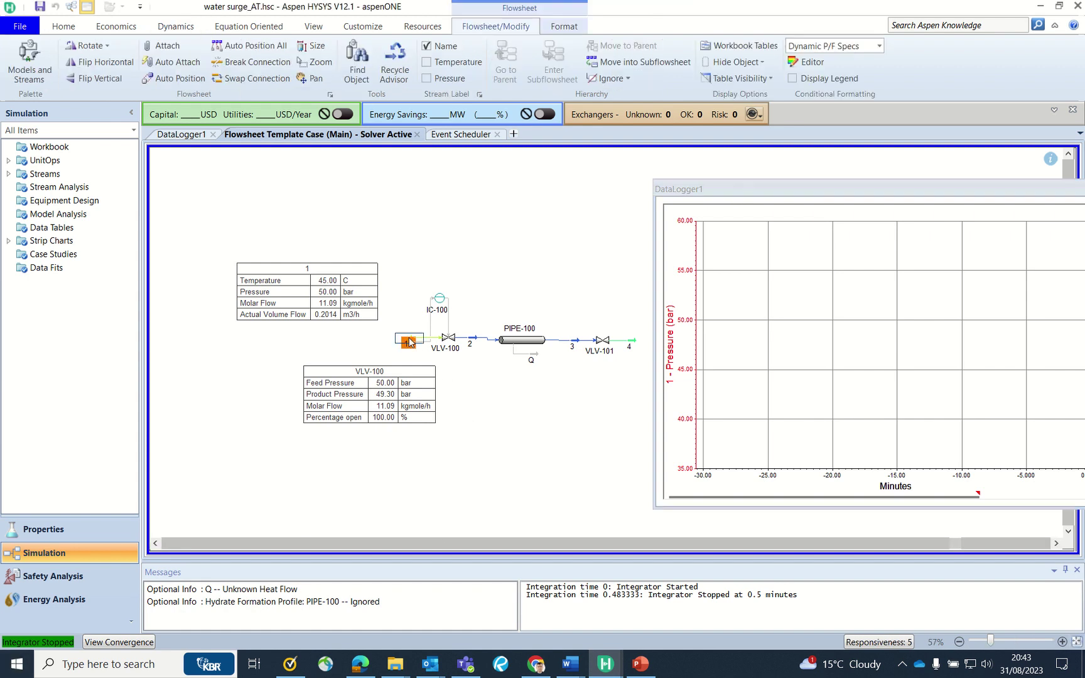
left_click(244, 223)
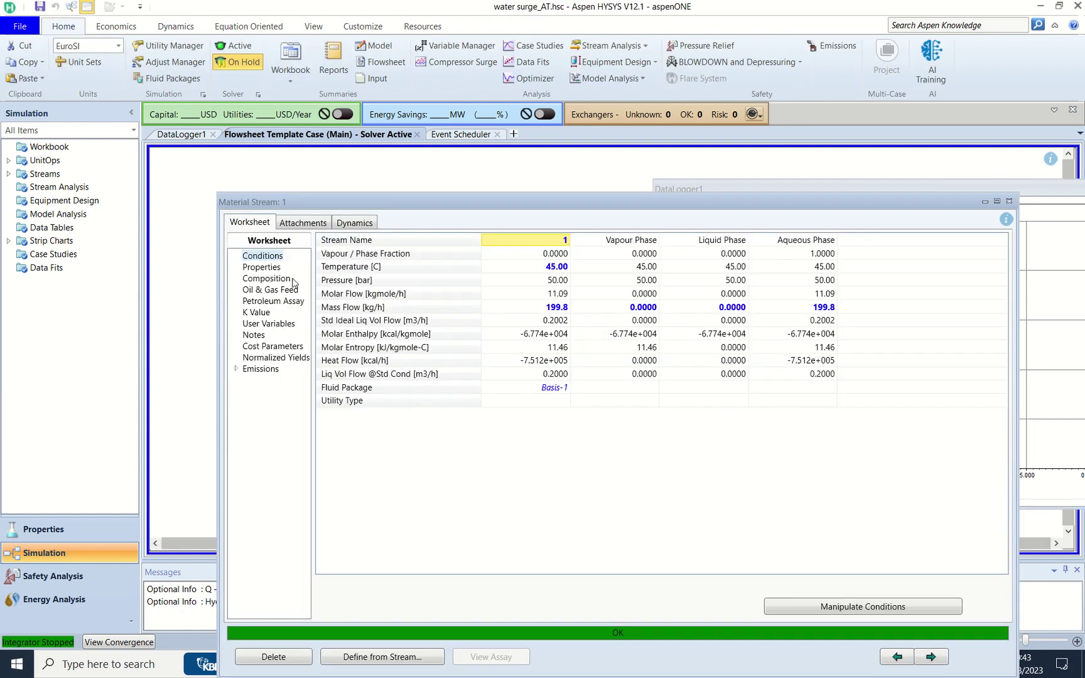
left_click(281, 279)
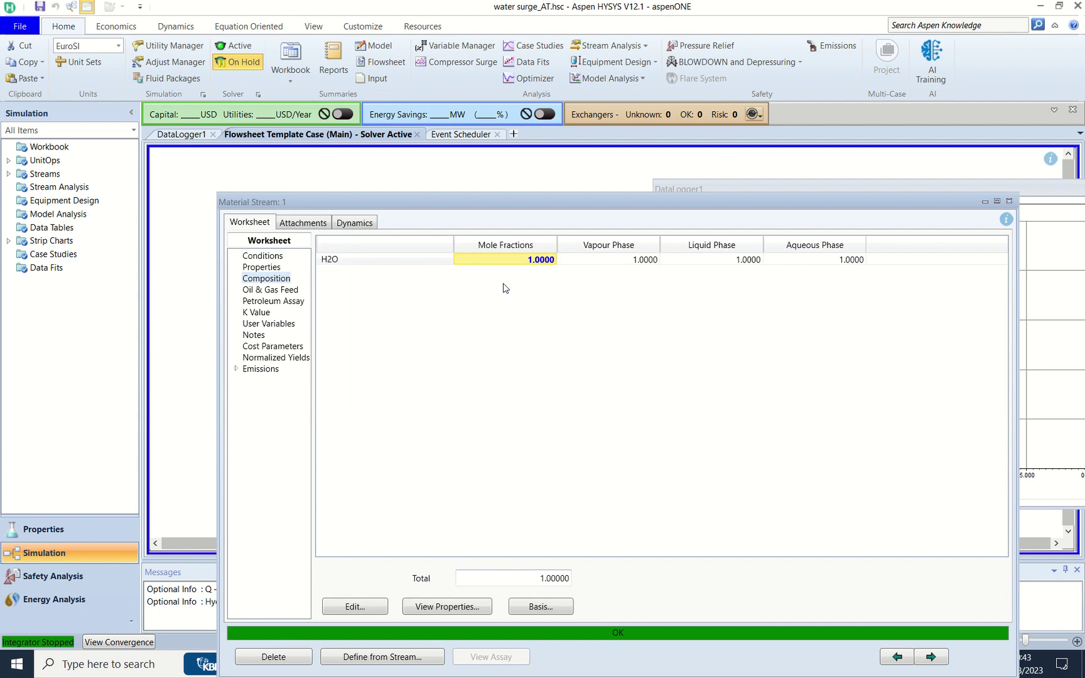
left_click(281, 256)
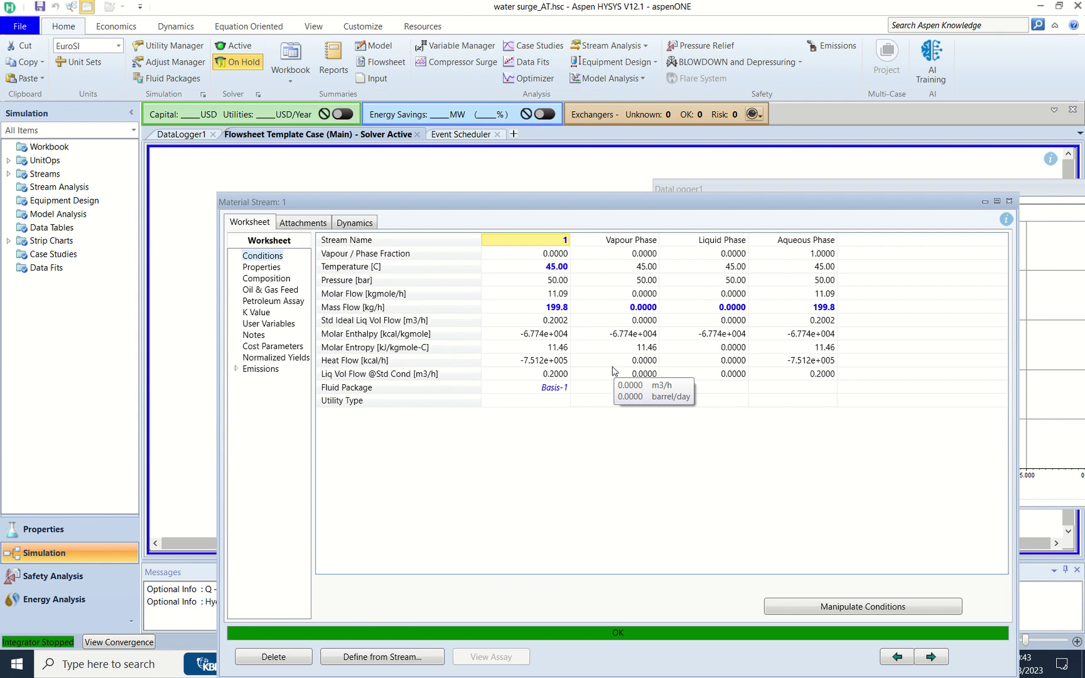
left_click(1009, 202)
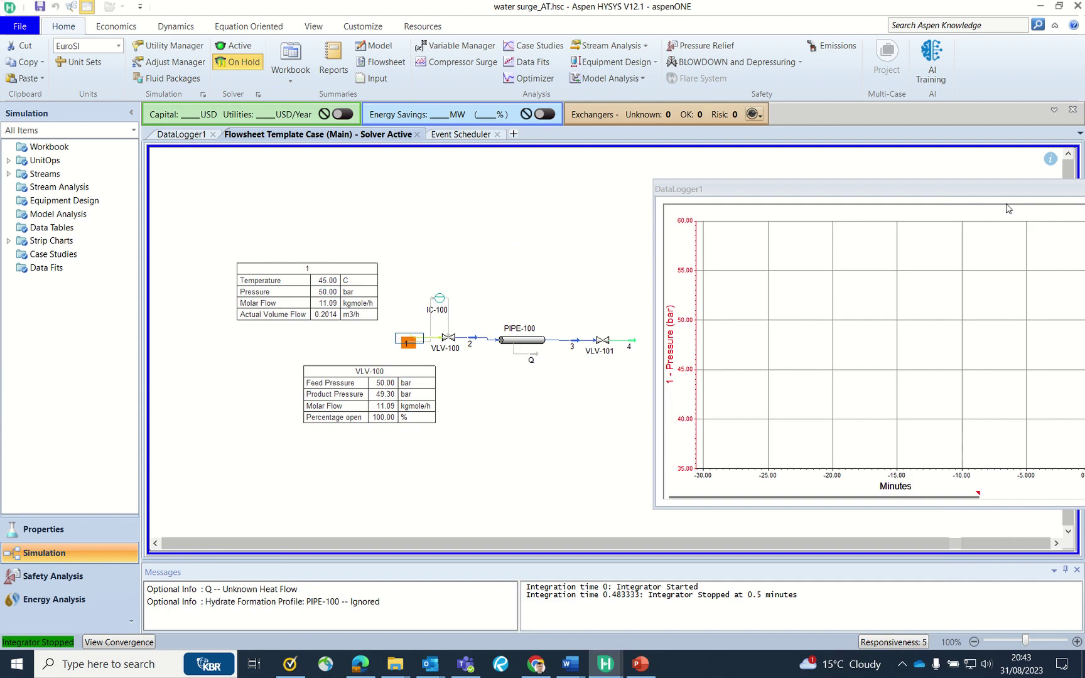
left_click(515, 346)
double_click(515, 345)
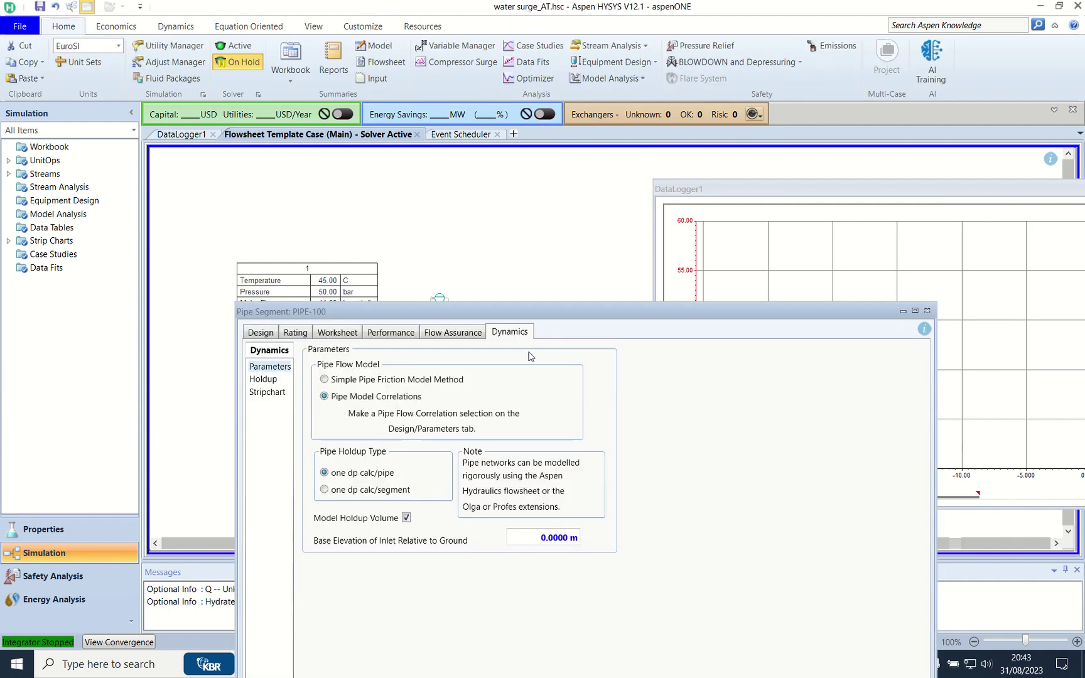
left_click(260, 333)
left_click(272, 381)
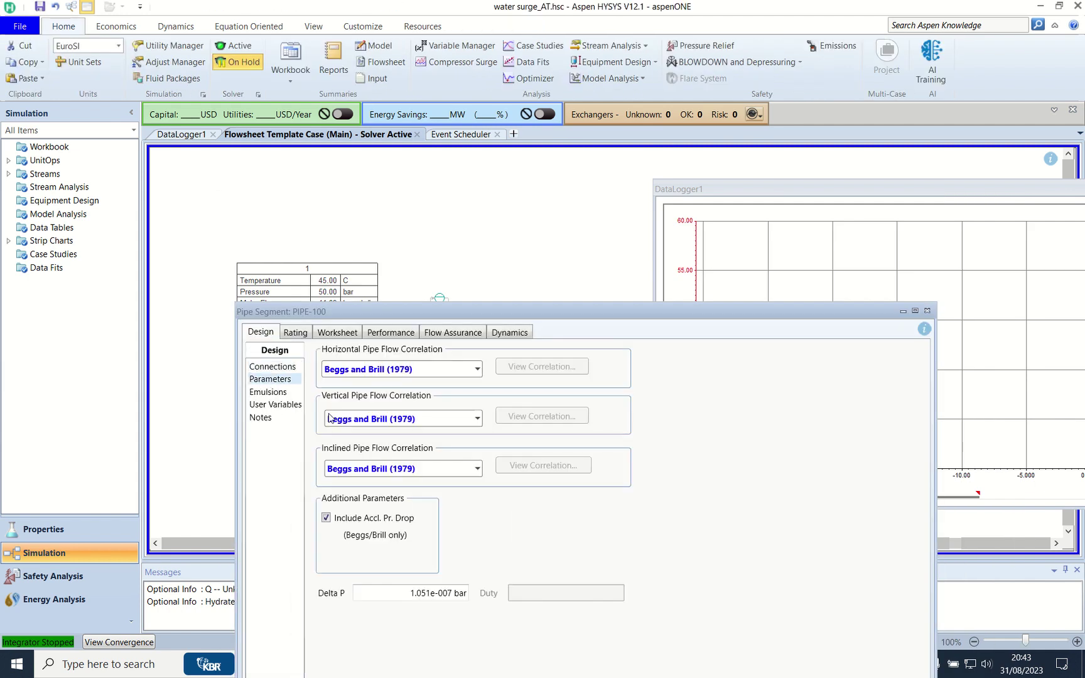
left_click(277, 367)
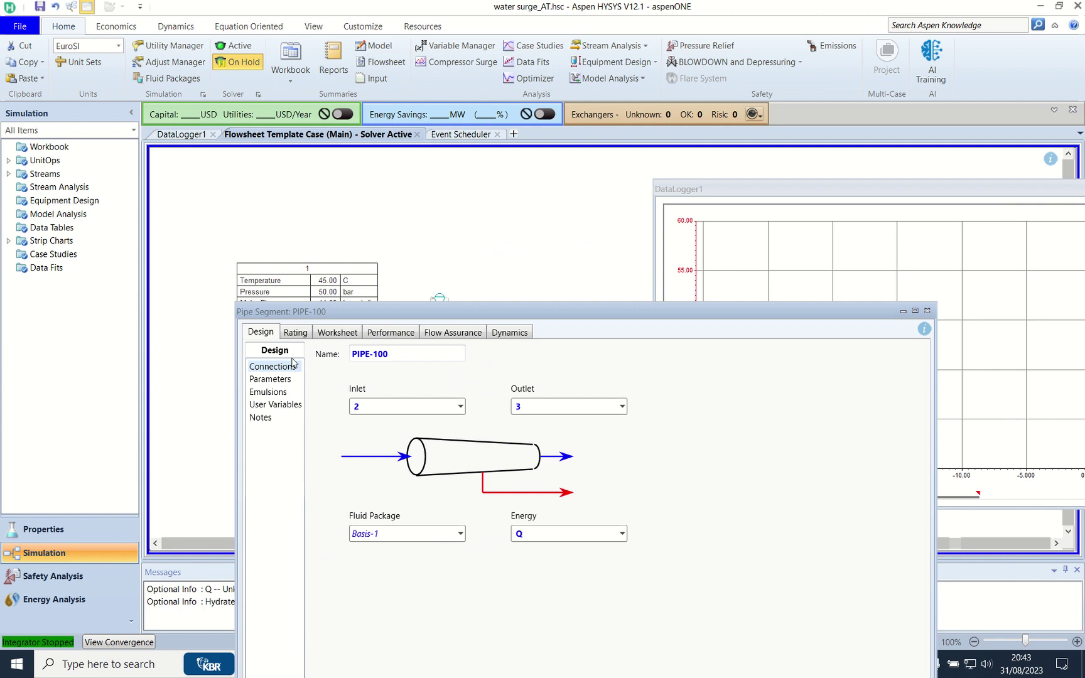
left_click(297, 333)
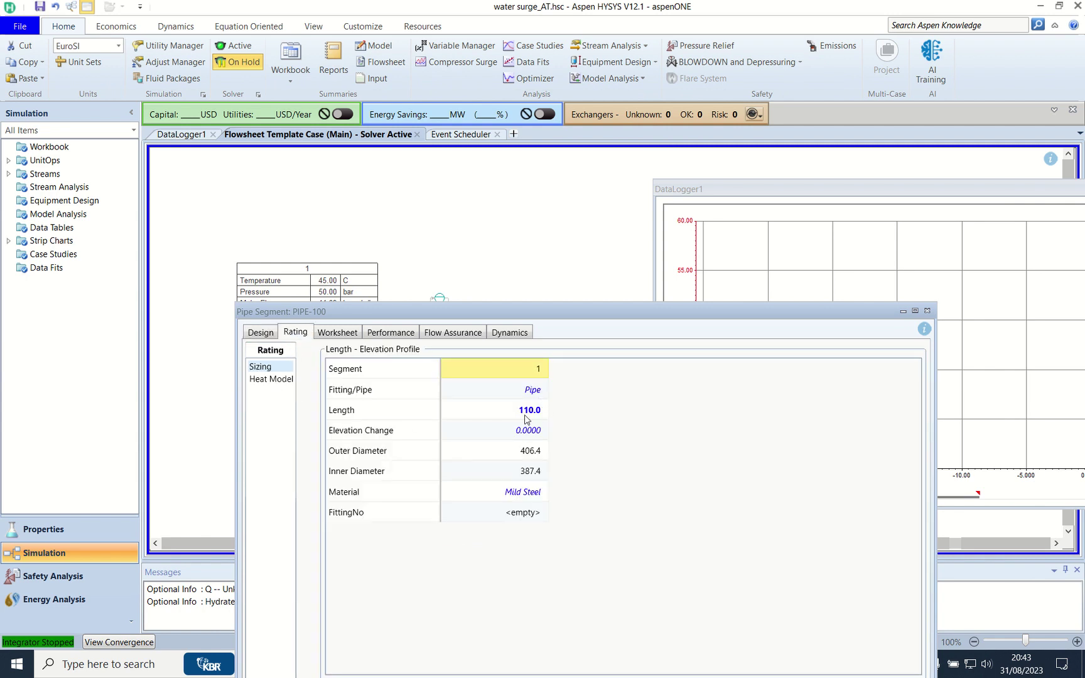
Step: Move the DataLogger1 chart lower and review VLV-100's design and sizing (0.7 bar drop, Cv 0.2773)
mouse_move(525, 419)
mouse_move(532, 459)
left_click(926, 312)
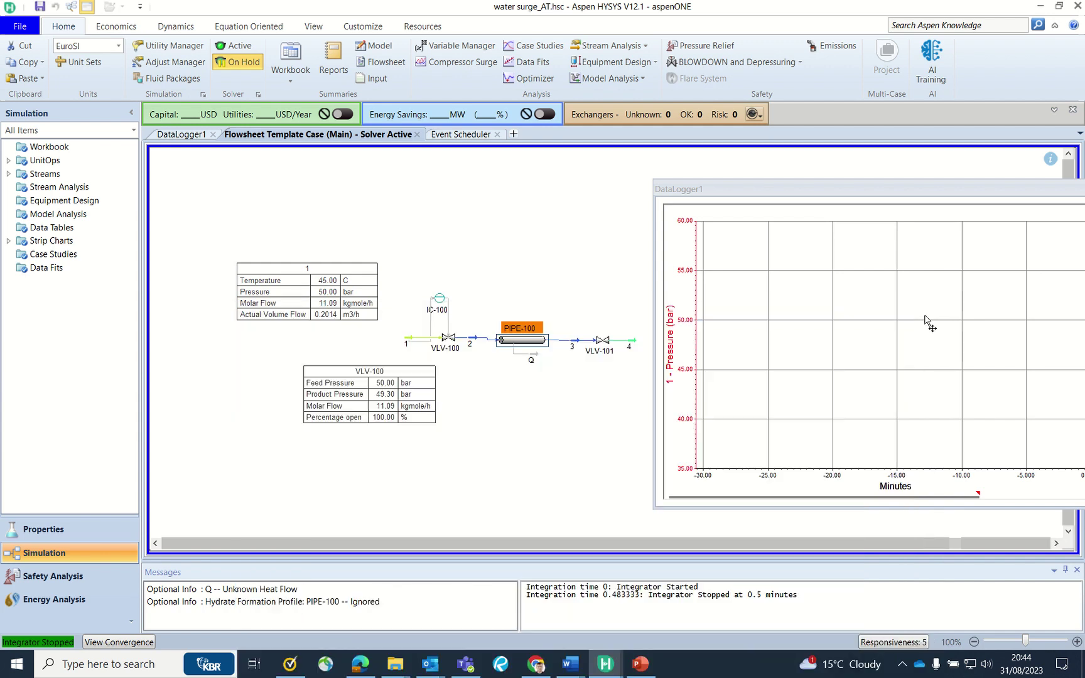
left_click_drag(908, 191, 935, 292)
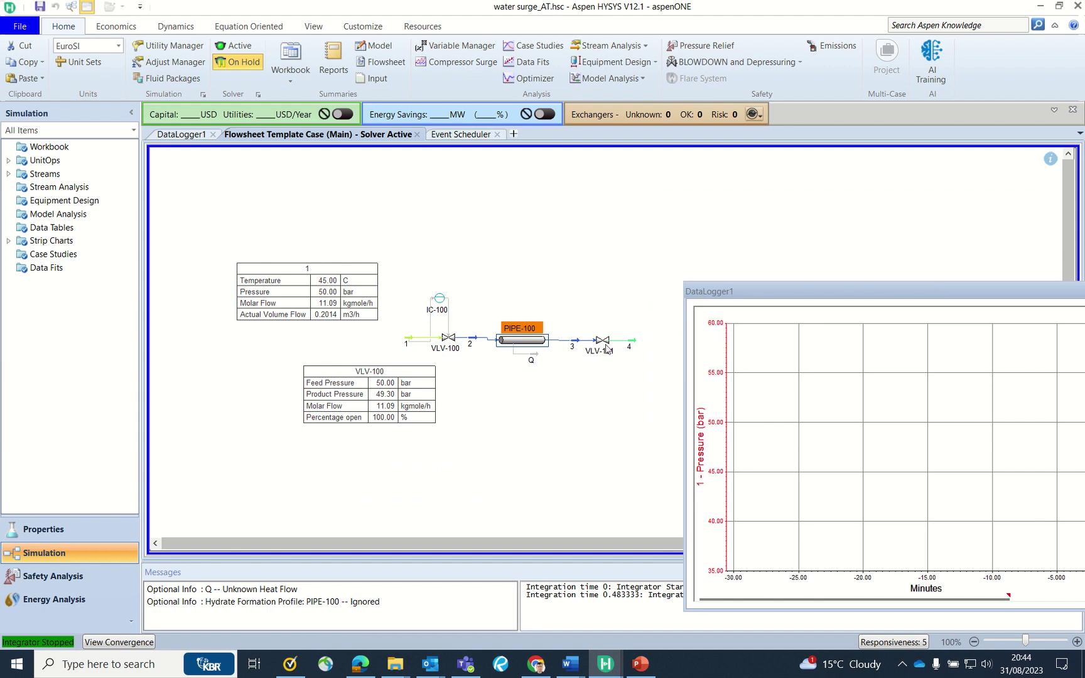
double_click(442, 347)
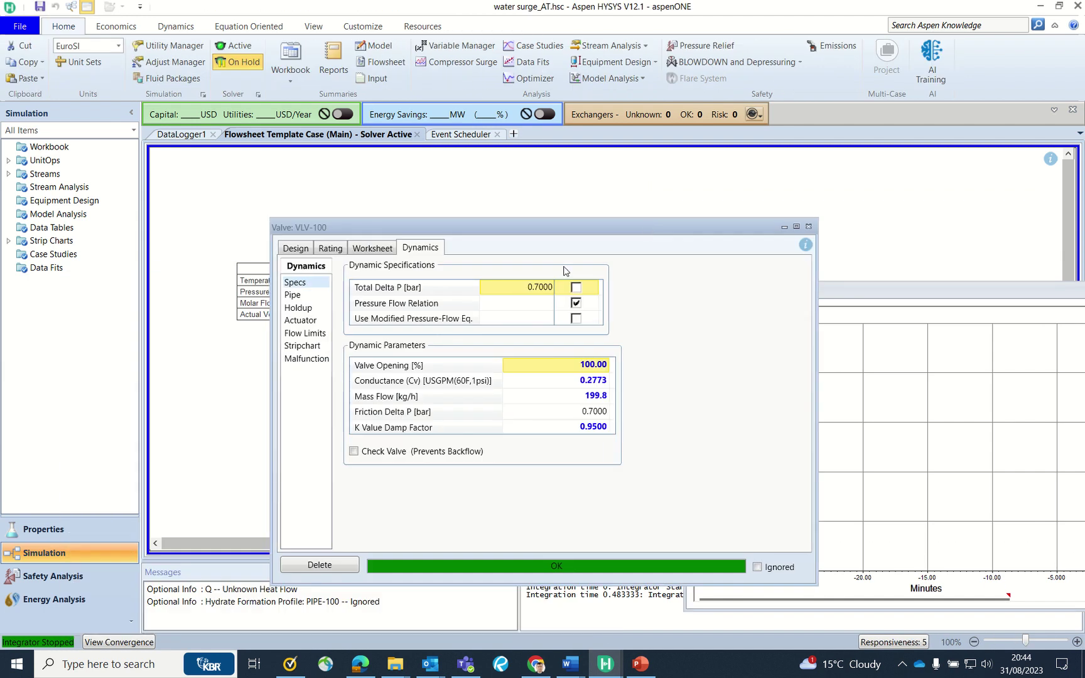
left_click(292, 248)
left_click(305, 294)
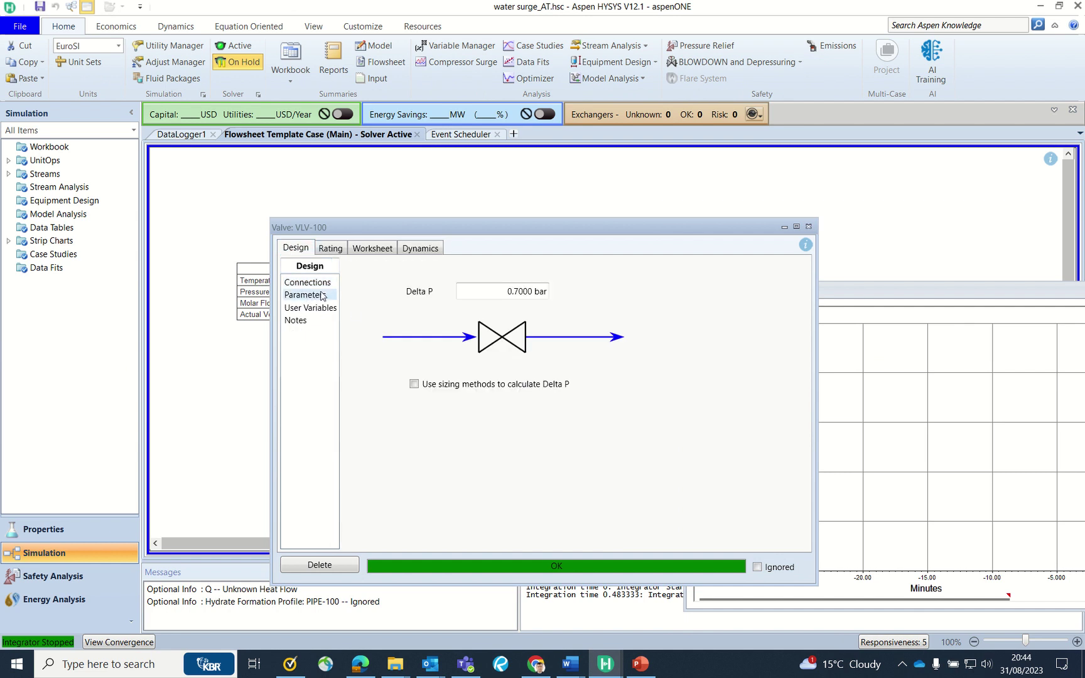
left_click(332, 250)
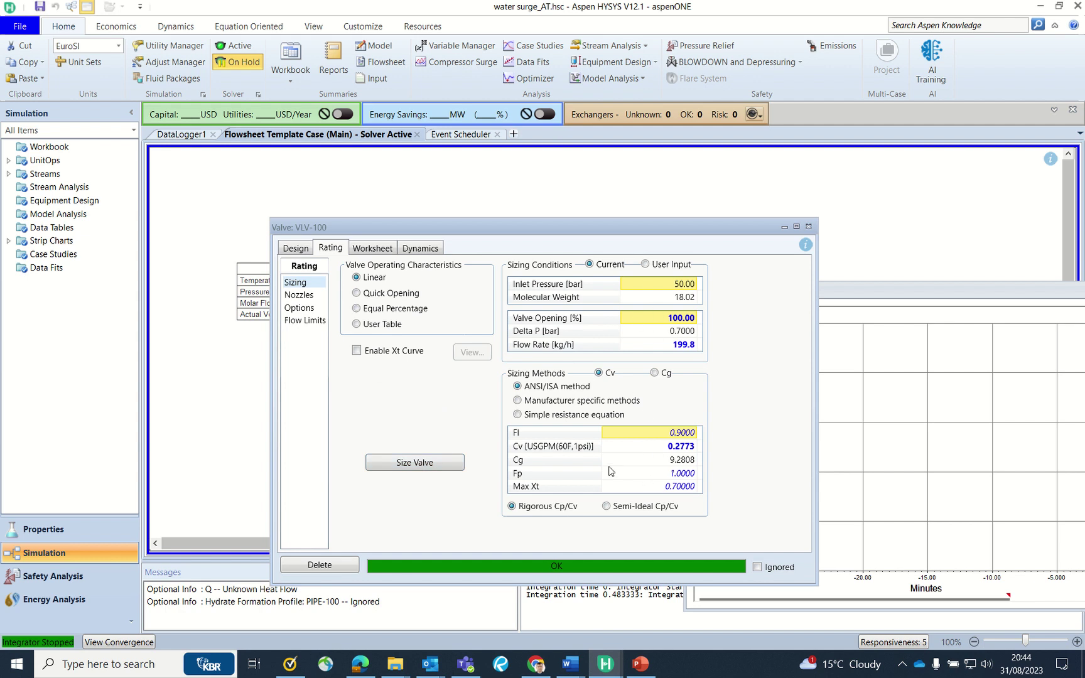
left_click(809, 226)
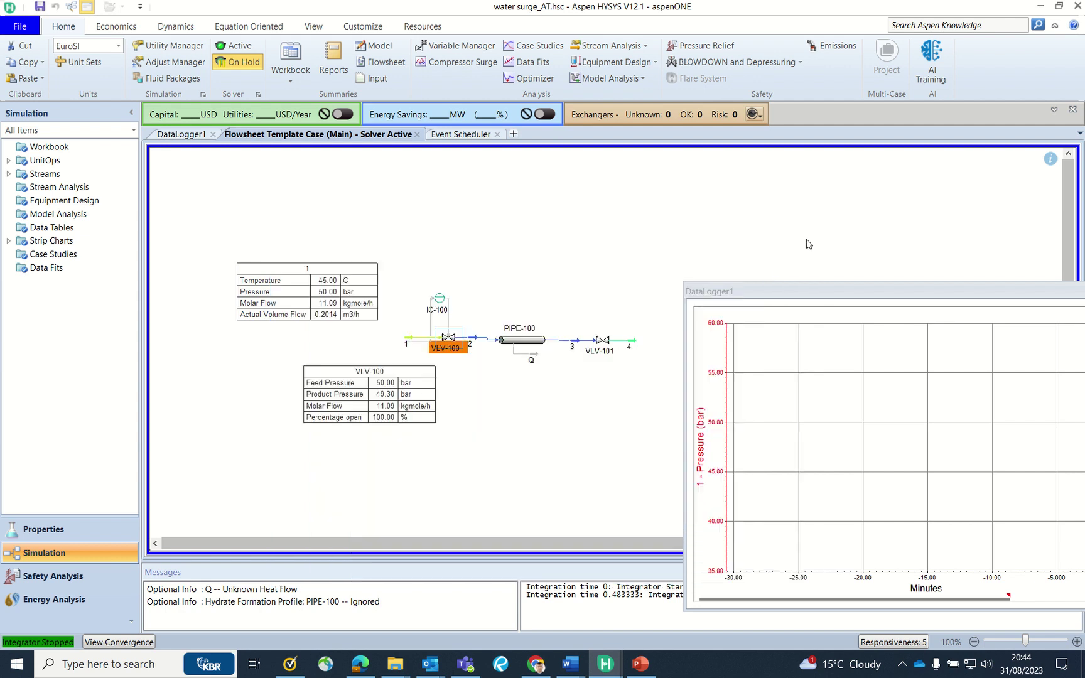
Step: Open the IC-100 face plate (Auto, OP 100%) and place it above the flowsheet
double_click(440, 299)
left_click_drag(576, 326, 560, 232)
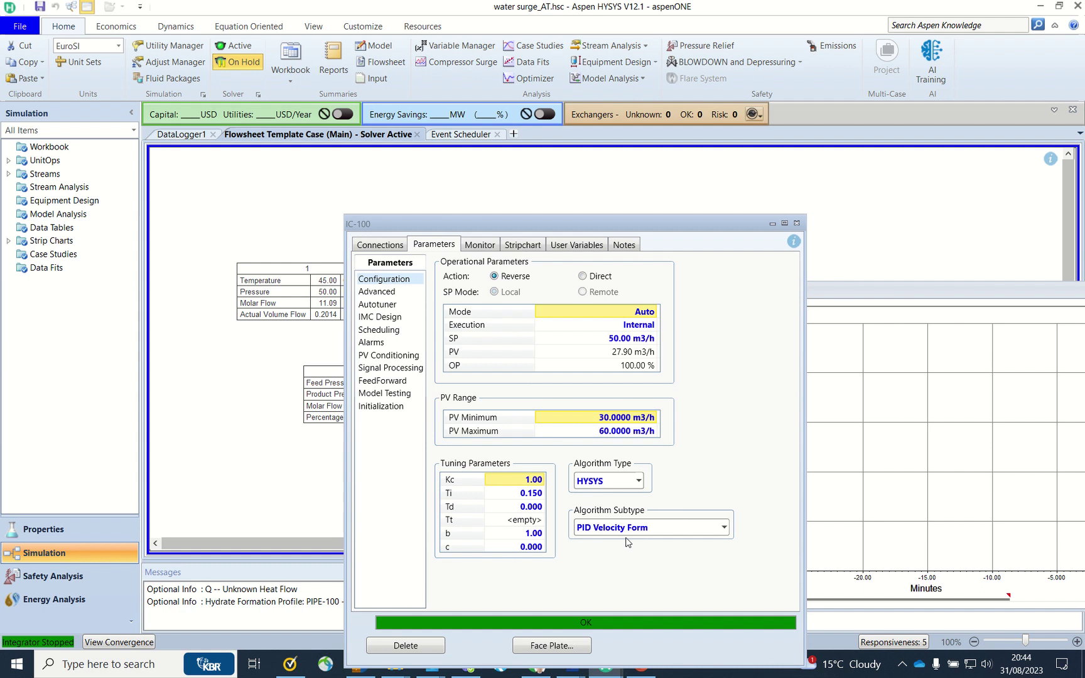
left_click(540, 653)
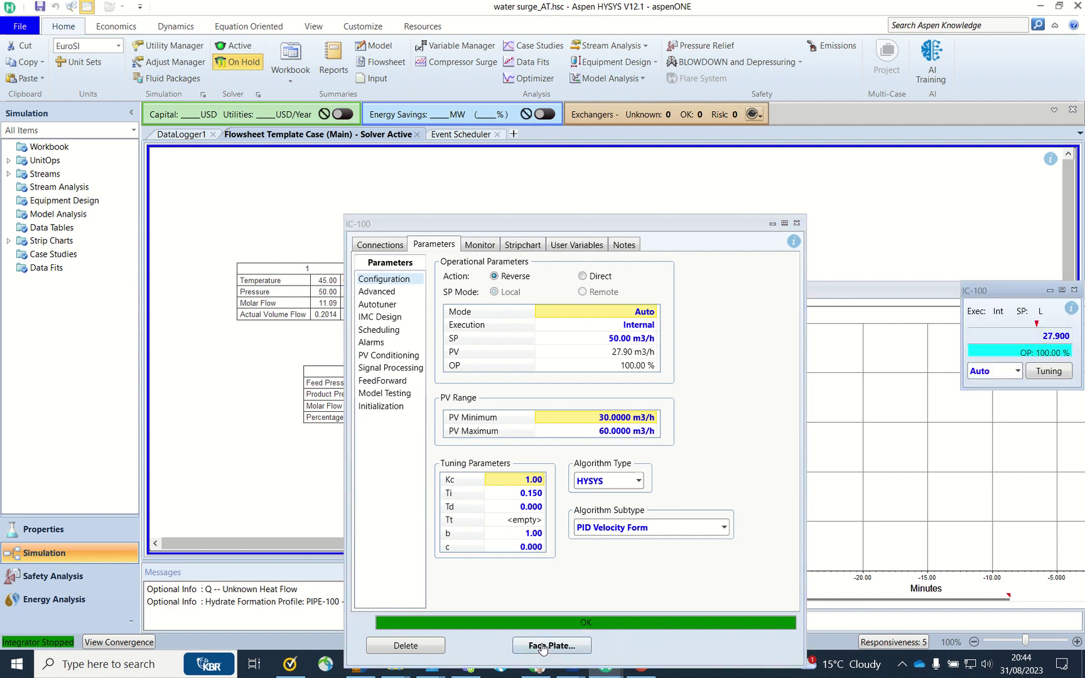
left_click_drag(1030, 294, 891, 186)
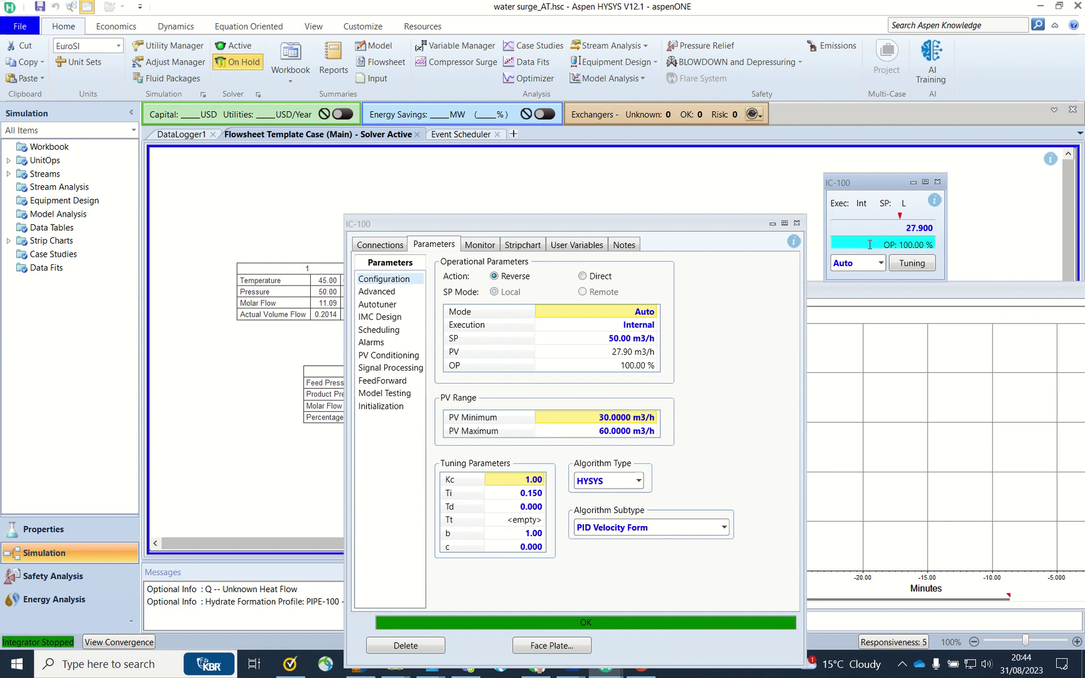
left_click(797, 222)
left_click_drag(860, 183, 519, 173)
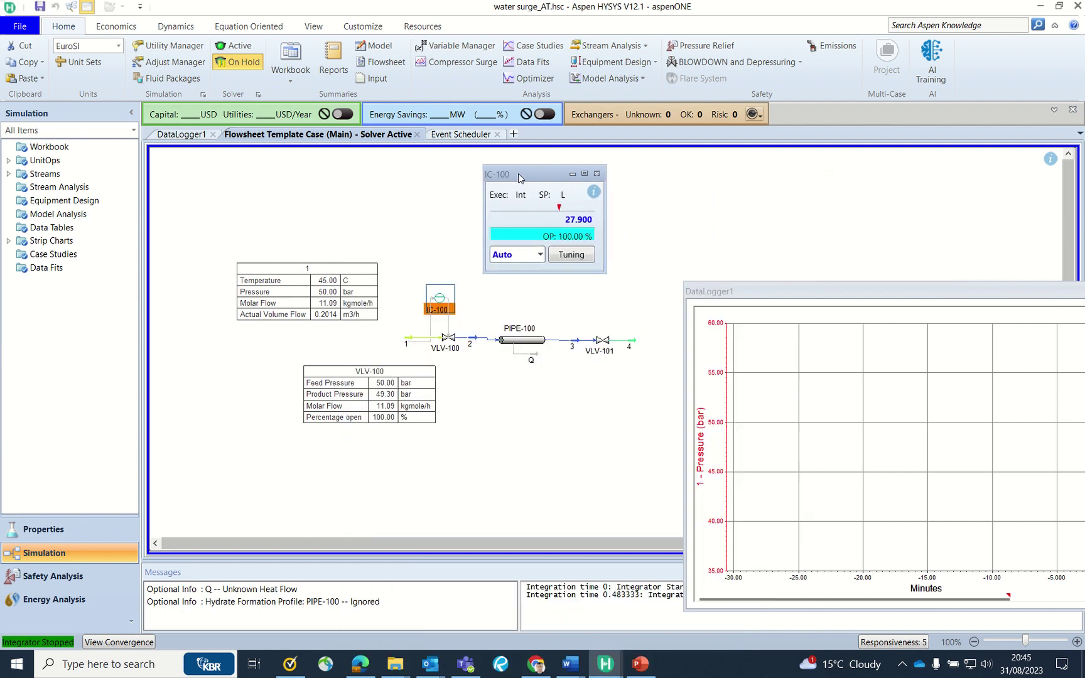
Step: Set VLV-101's vapor flow model to FISHER (Cv 0.4618) and move DataLogger1 back beside the pipeline
double_click(602, 343)
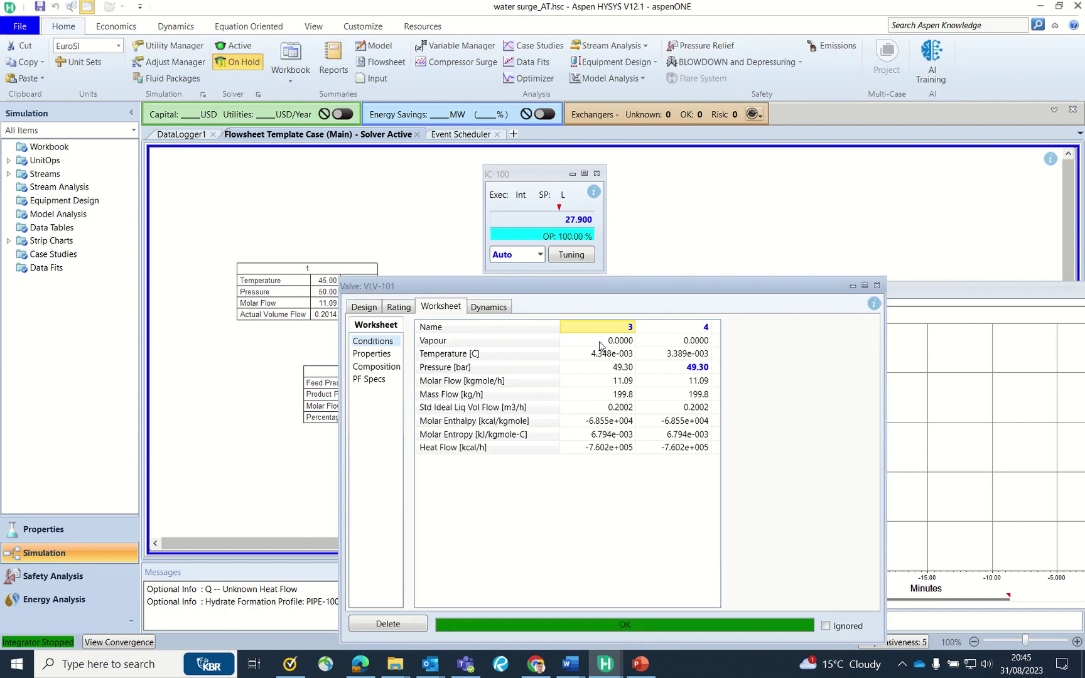
left_click(400, 307)
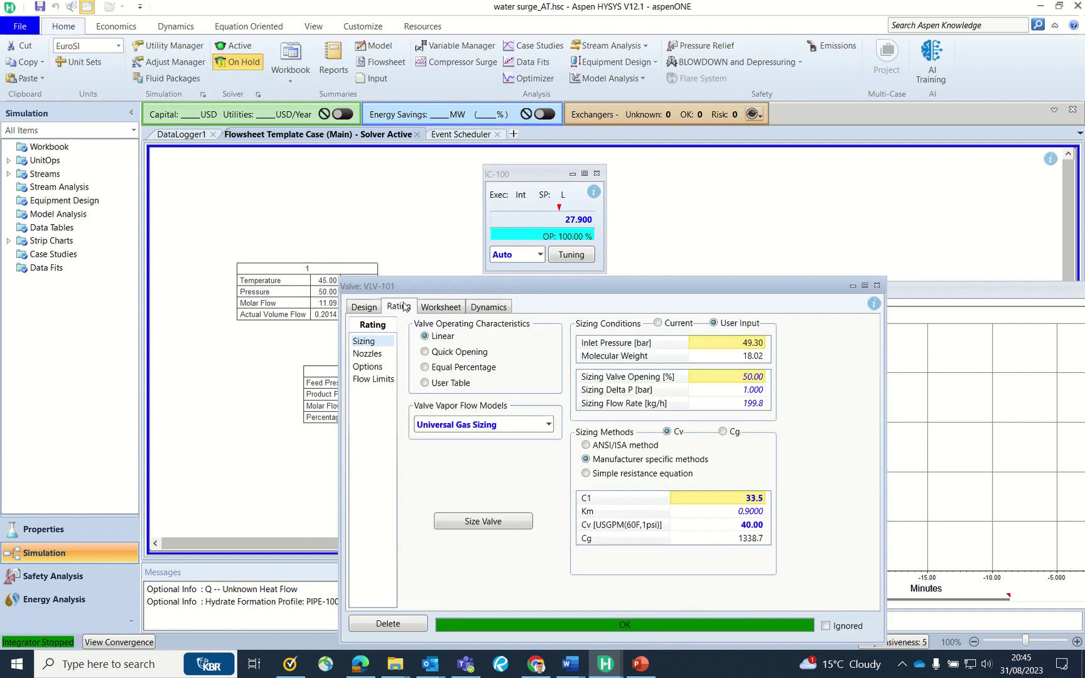
left_click(512, 426)
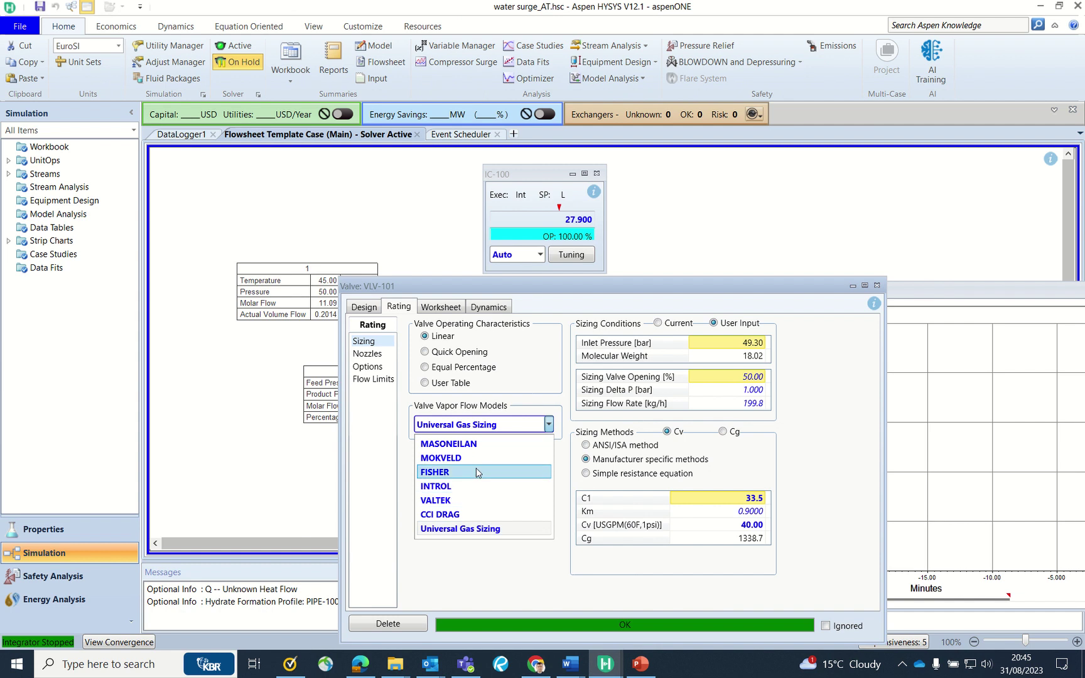
left_click(476, 471)
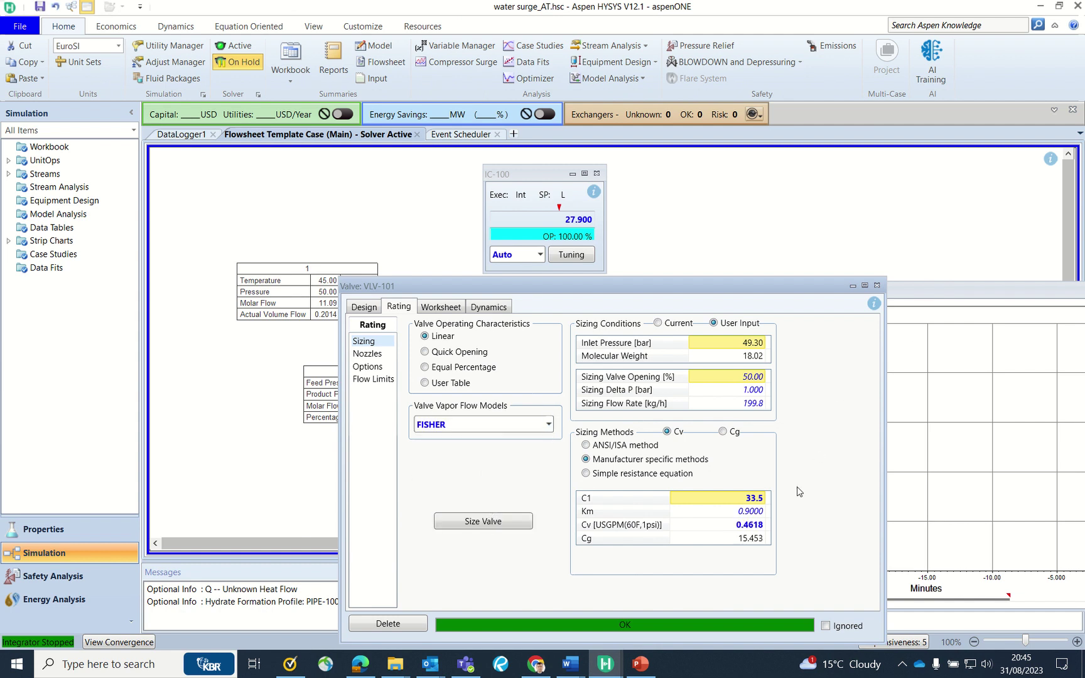
left_click(877, 286)
left_click_drag(896, 294, 880, 197)
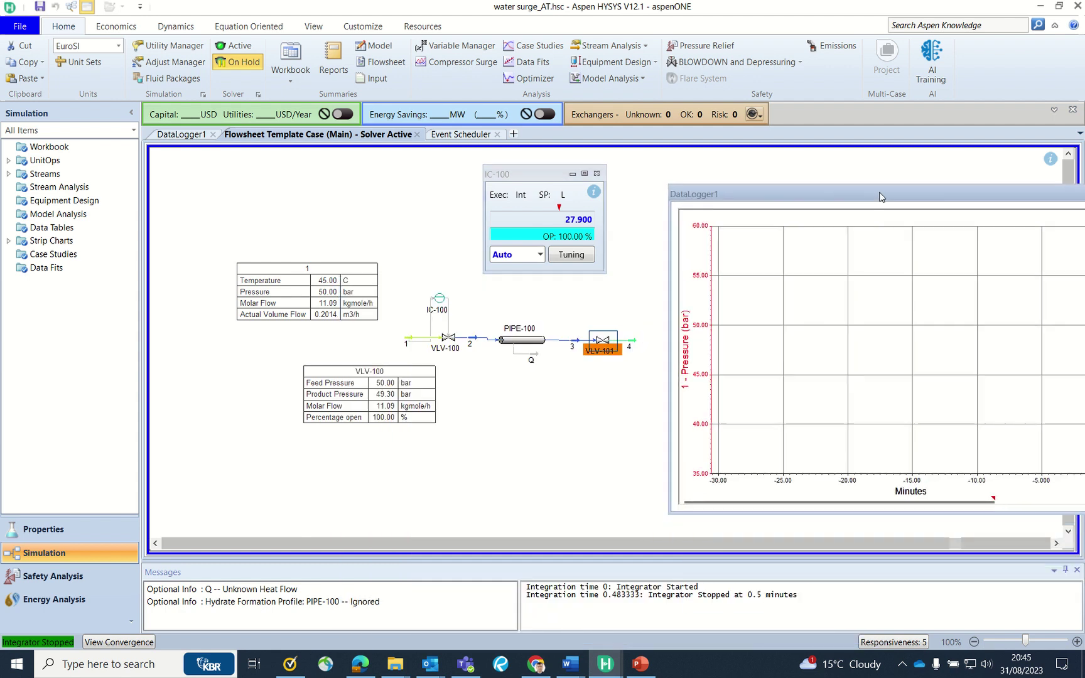
left_click(606, 448)
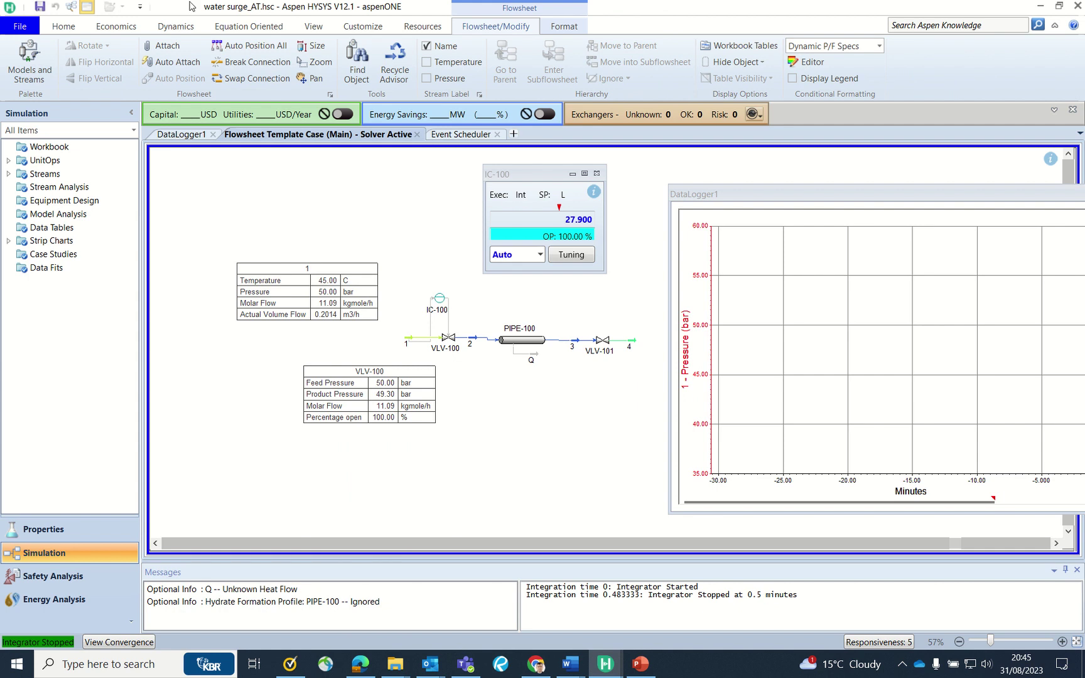
left_click(177, 27)
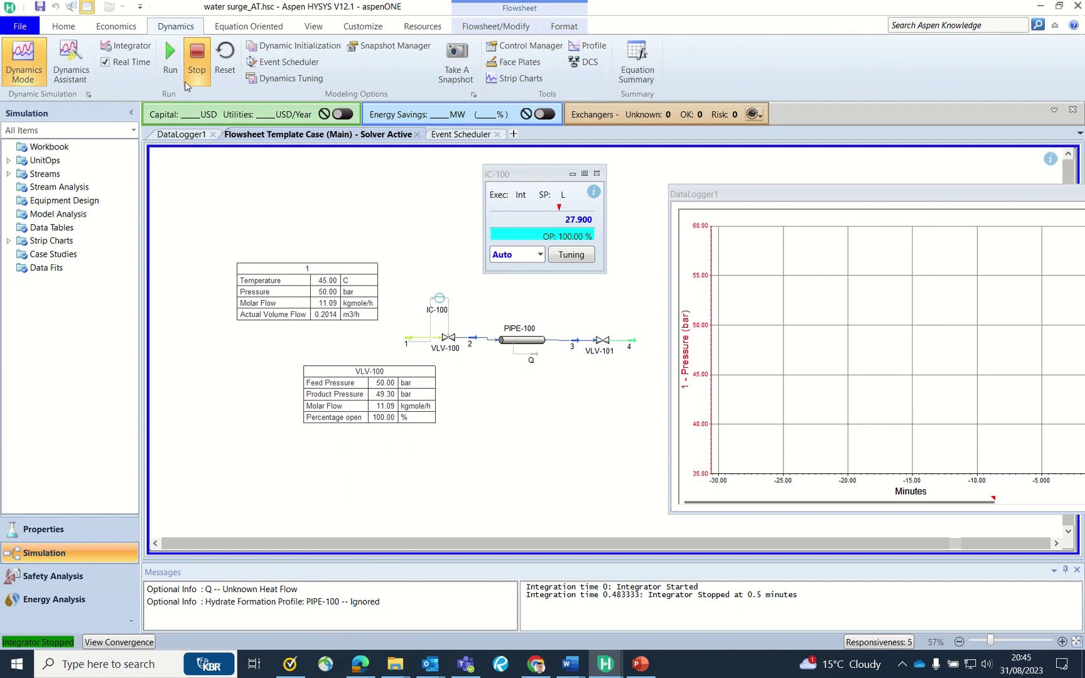
left_click(126, 45)
left_click_drag(999, 258, 561, 192)
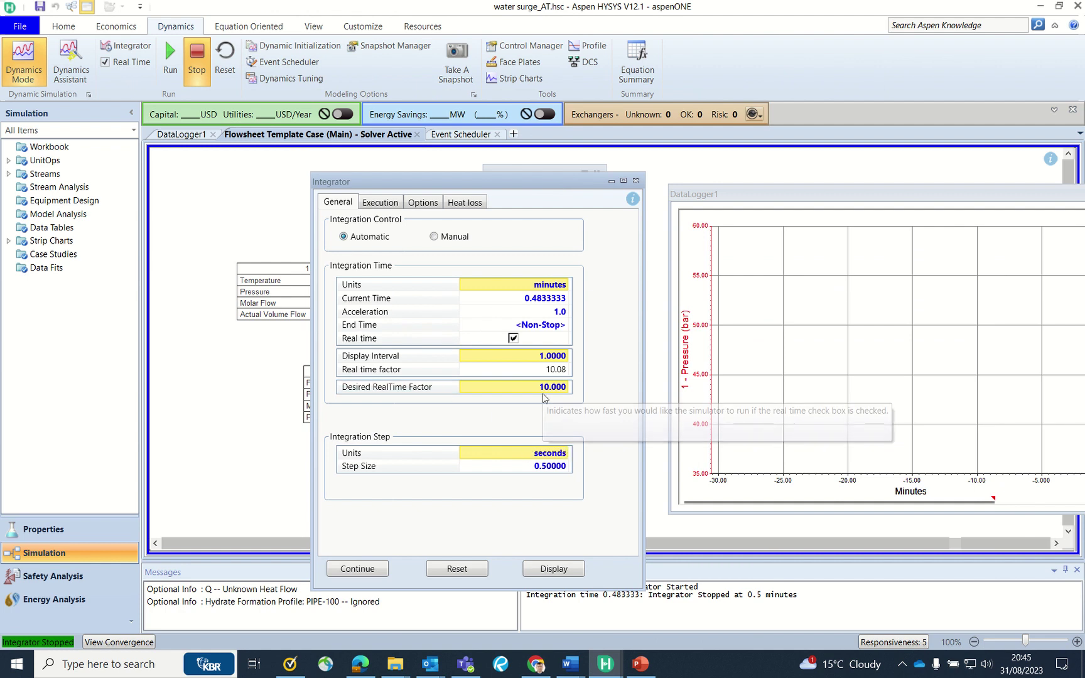
left_click(637, 182)
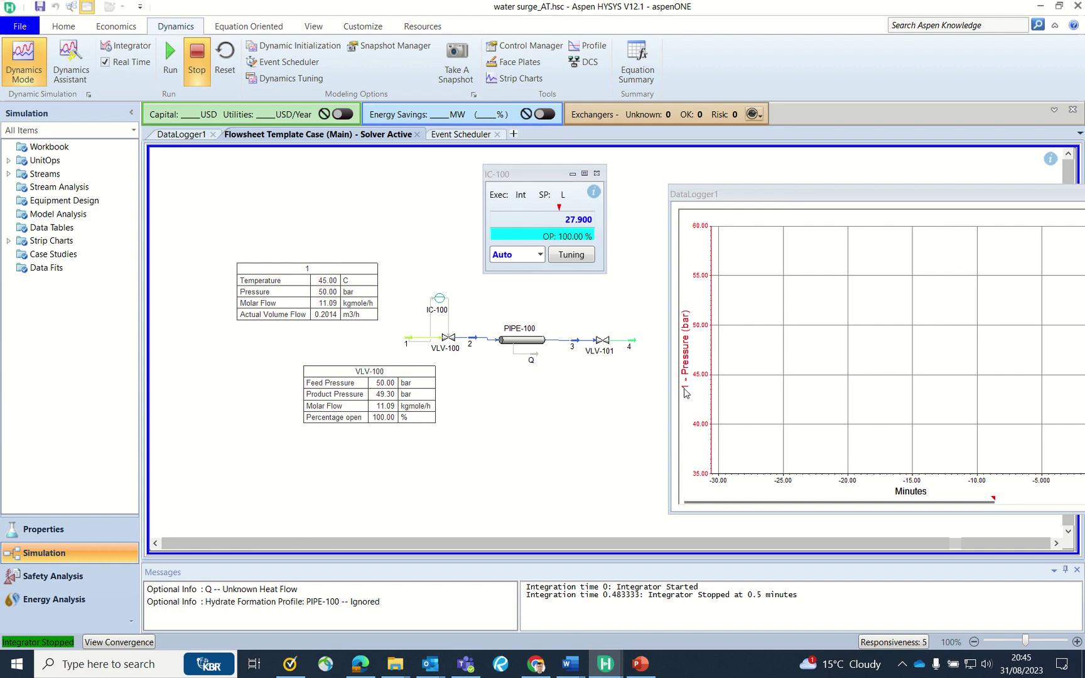
mouse_move(410, 352)
left_click_drag(737, 194, 722, 203)
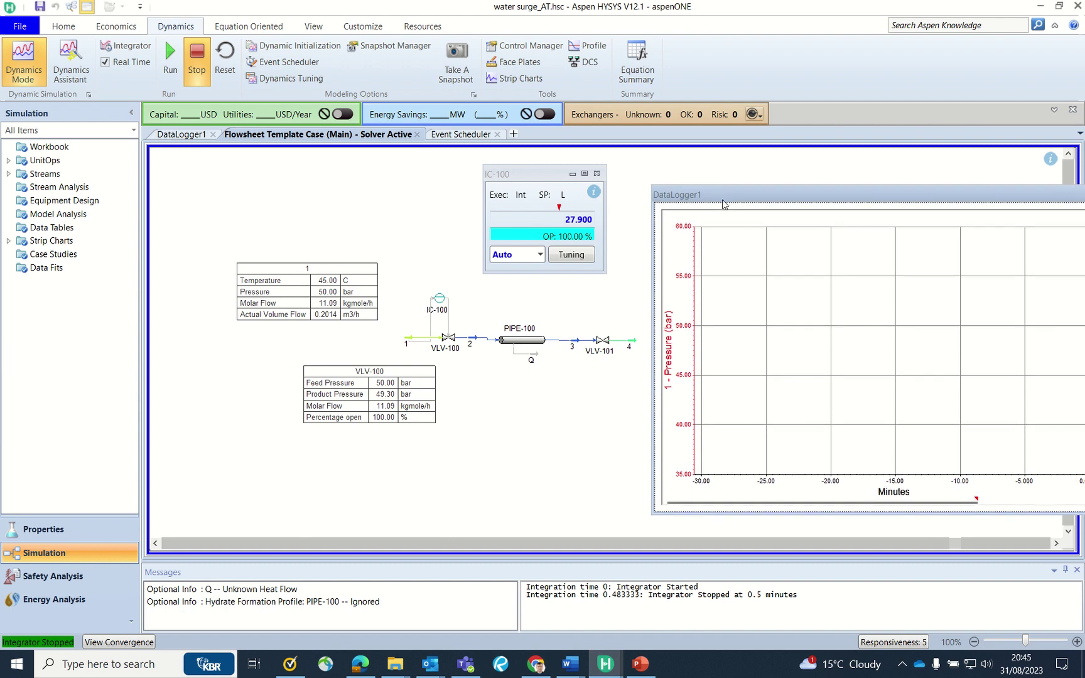
Step: Show the Strip Charts list, dismiss the IC-100 faceplate, and move the chart window lower
left_click(512, 80)
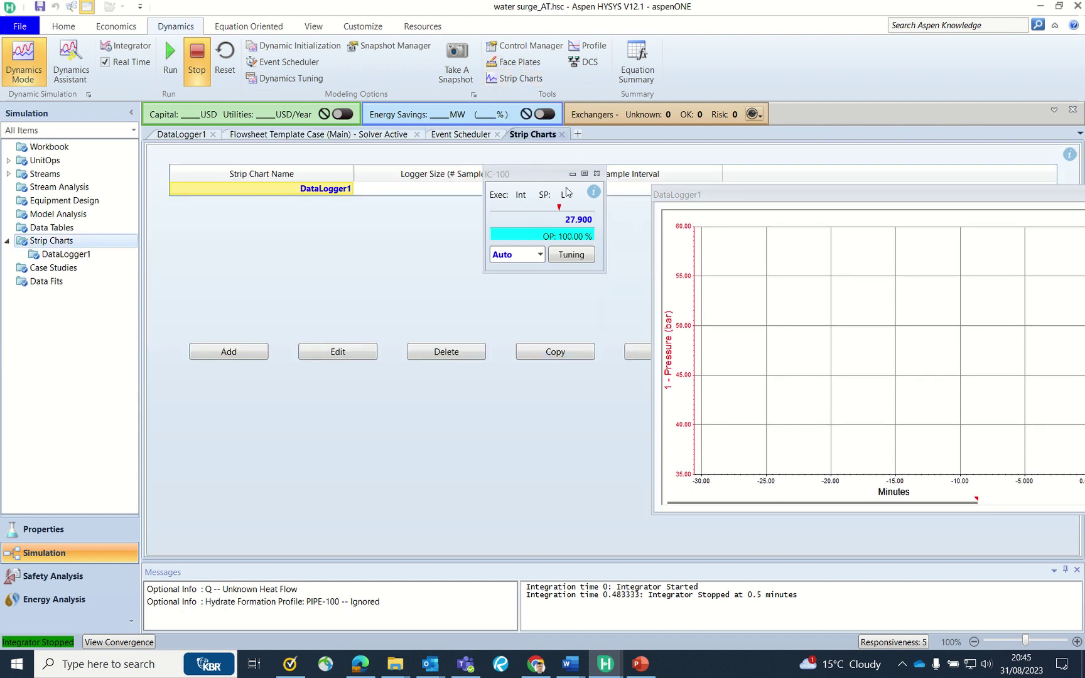
left_click(572, 174)
left_click_drag(874, 195, 711, 314)
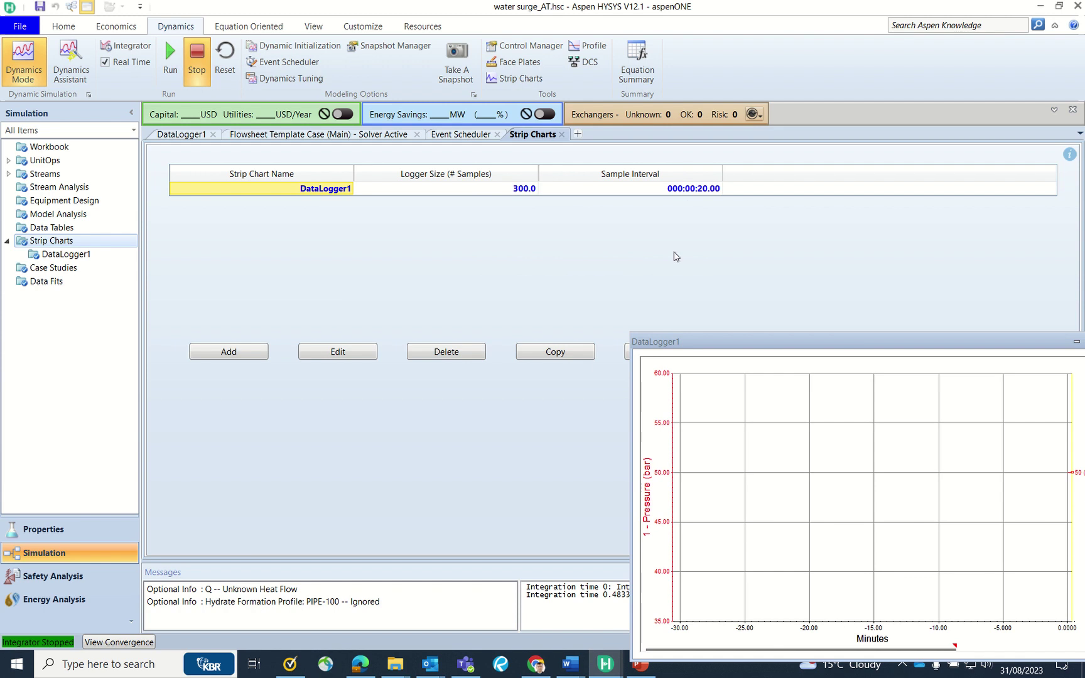
Step: Edit DataLogger1 and confirm stream 1 Pressure is its active logged variable
left_click(339, 355)
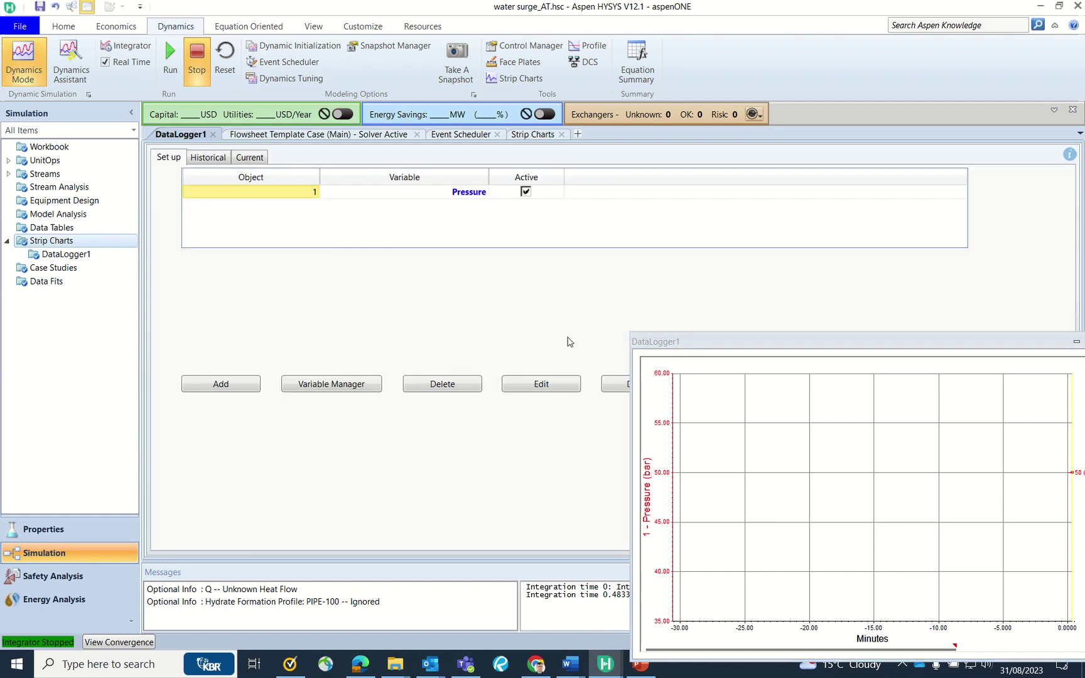
left_click(283, 177)
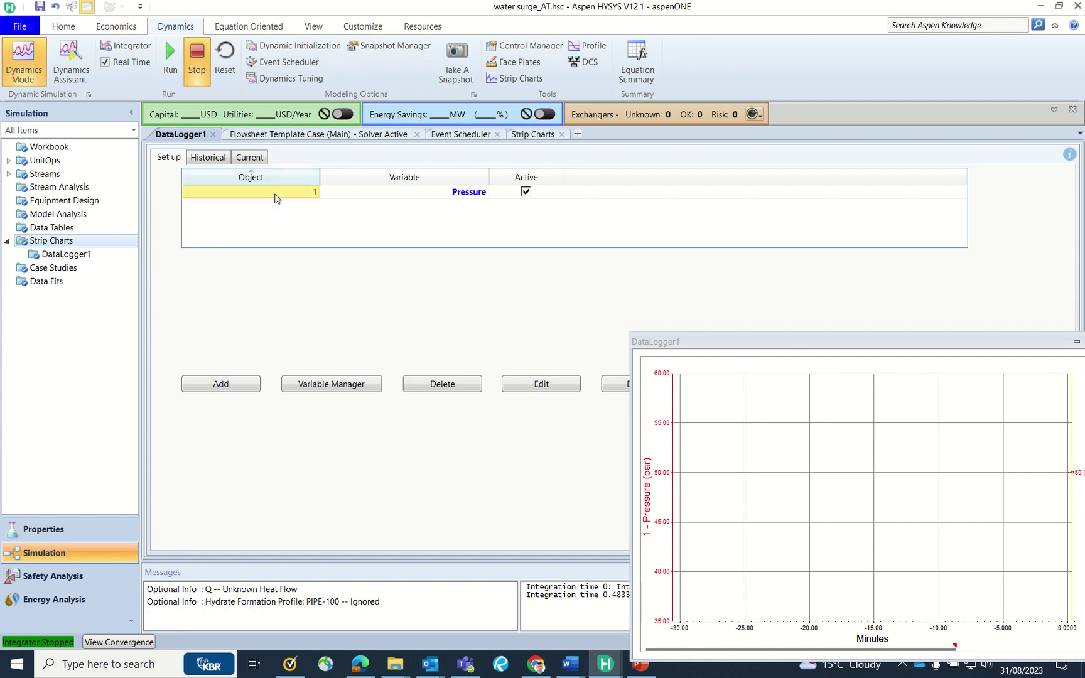
left_click(314, 389)
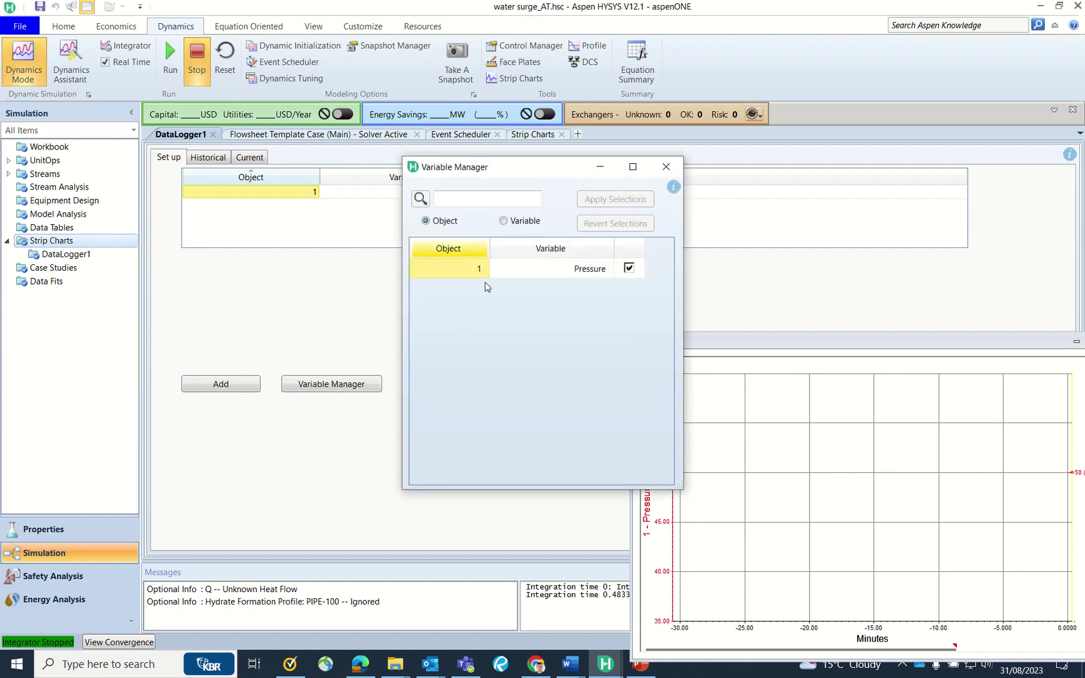
left_click(667, 167)
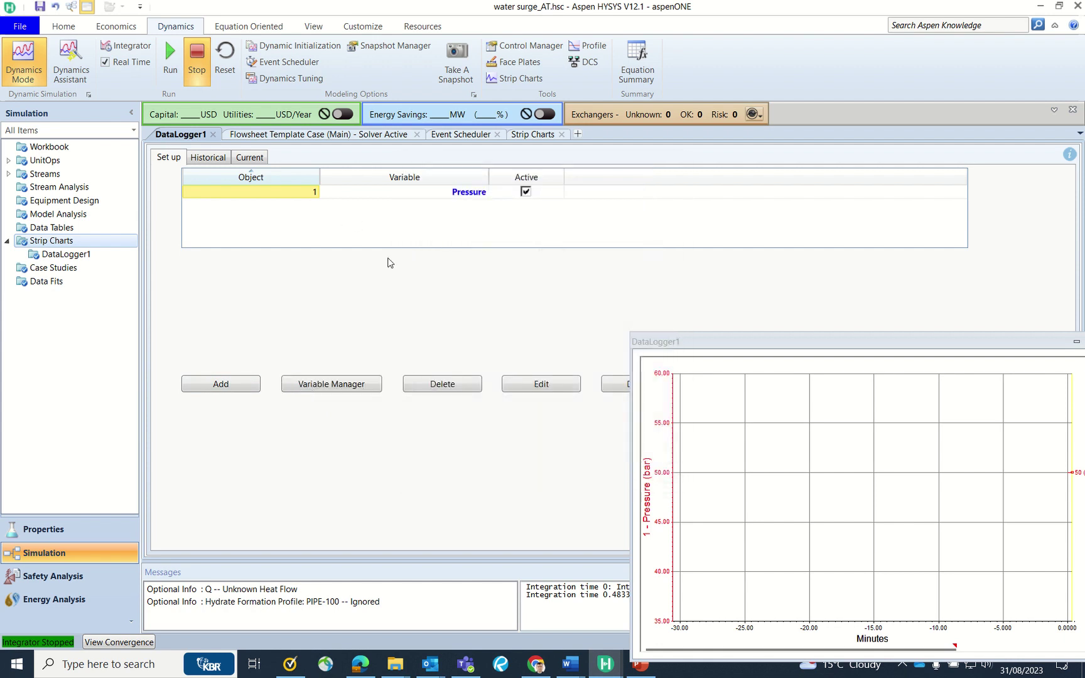
left_click_drag(757, 342, 570, 347)
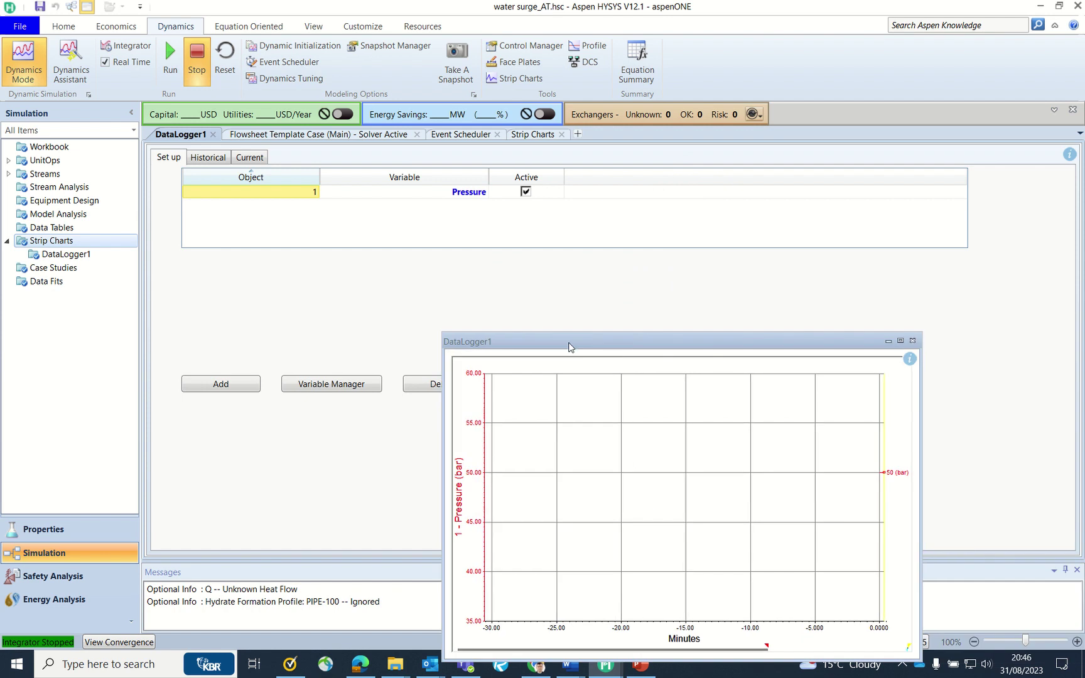
Step: Minimize the DataLogger1 chart window and return to the main flowsheet
left_click(462, 135)
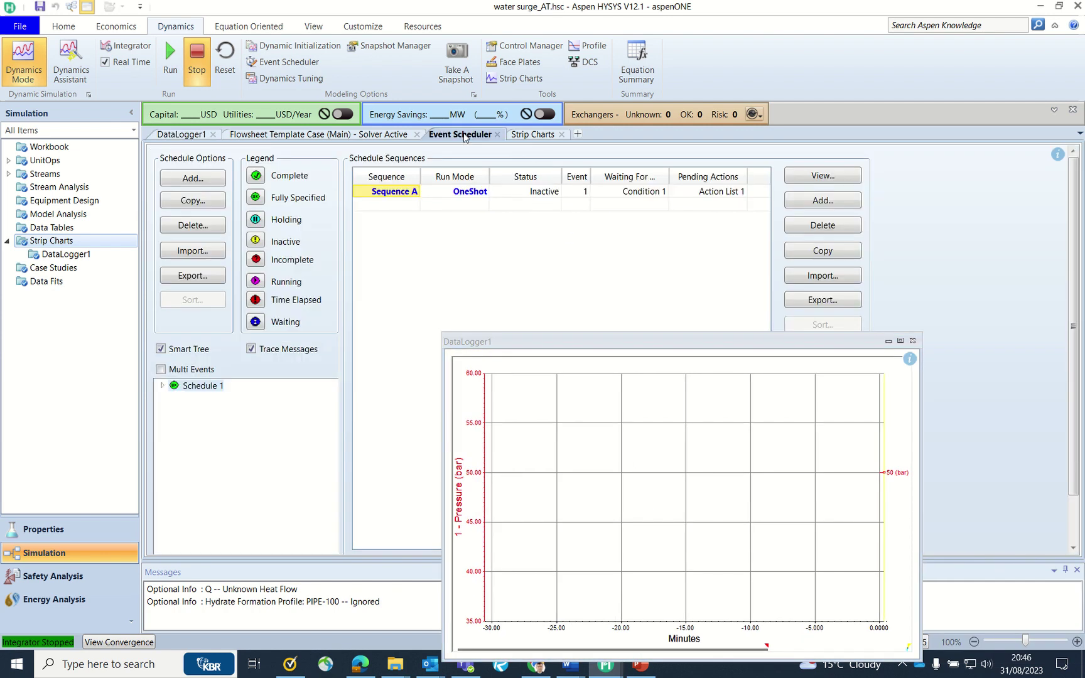
left_click(888, 341)
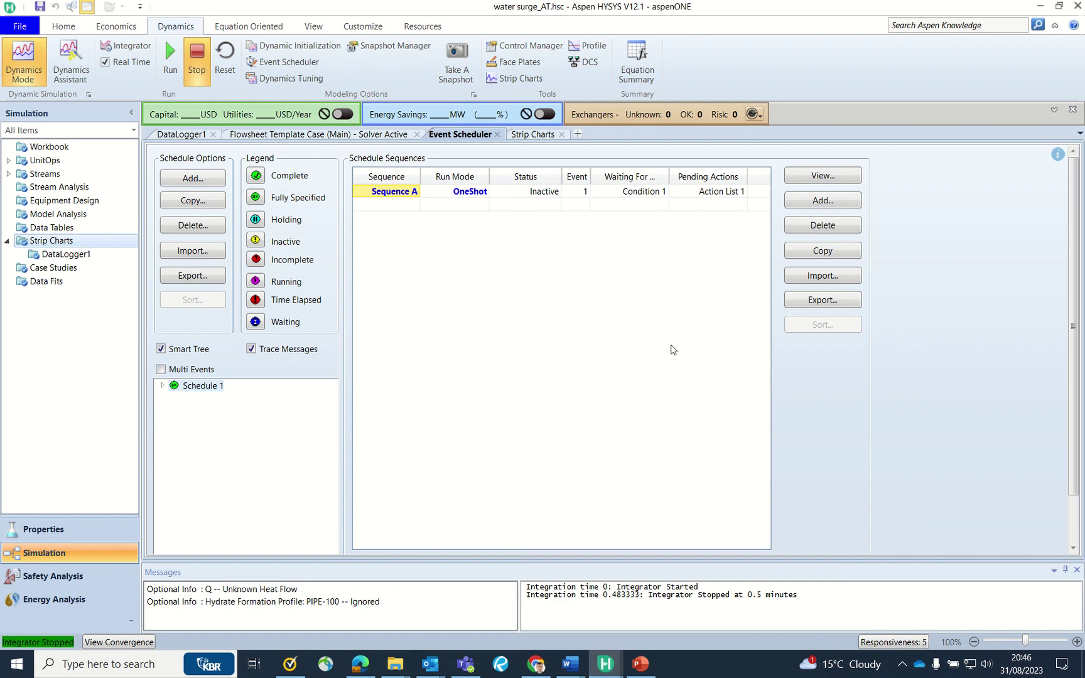
left_click(334, 133)
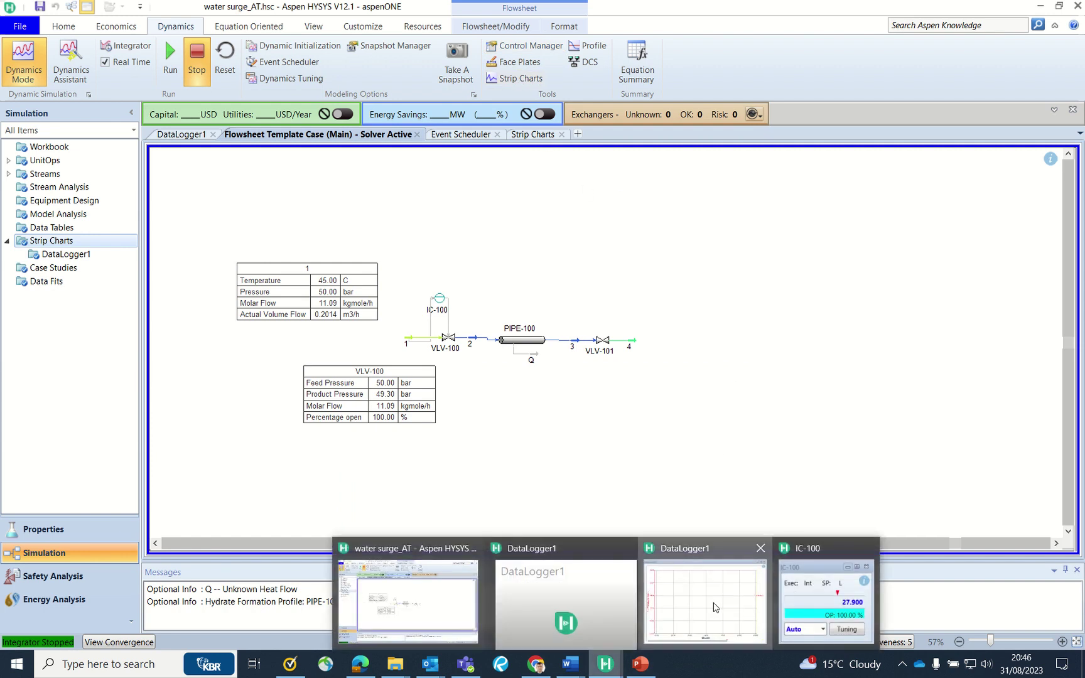
mouse_move(611, 667)
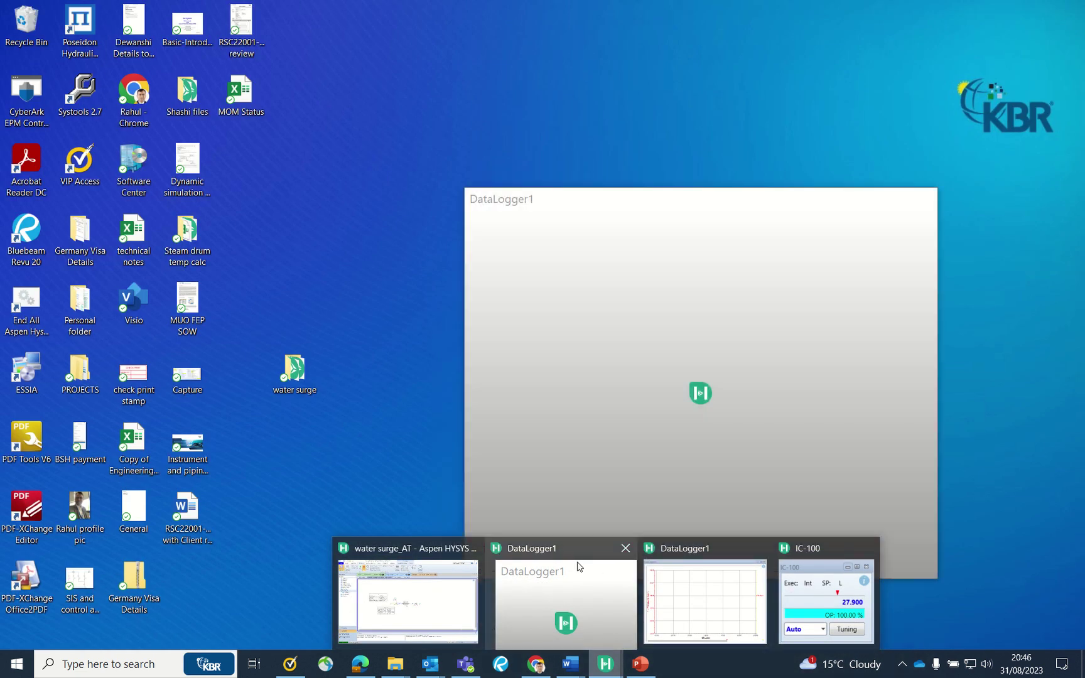
left_click(576, 561)
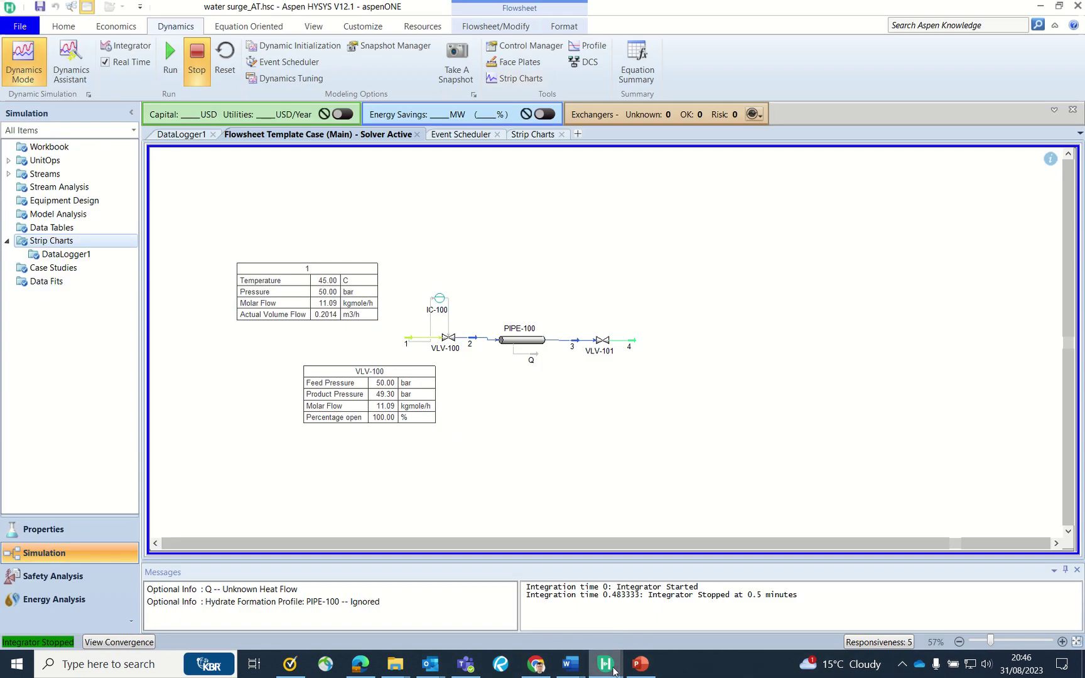
Step: Restore the DataLogger1 chart, close its empty duplicate, and position it beside the flowsheet
mouse_move(614, 670)
left_click(703, 535)
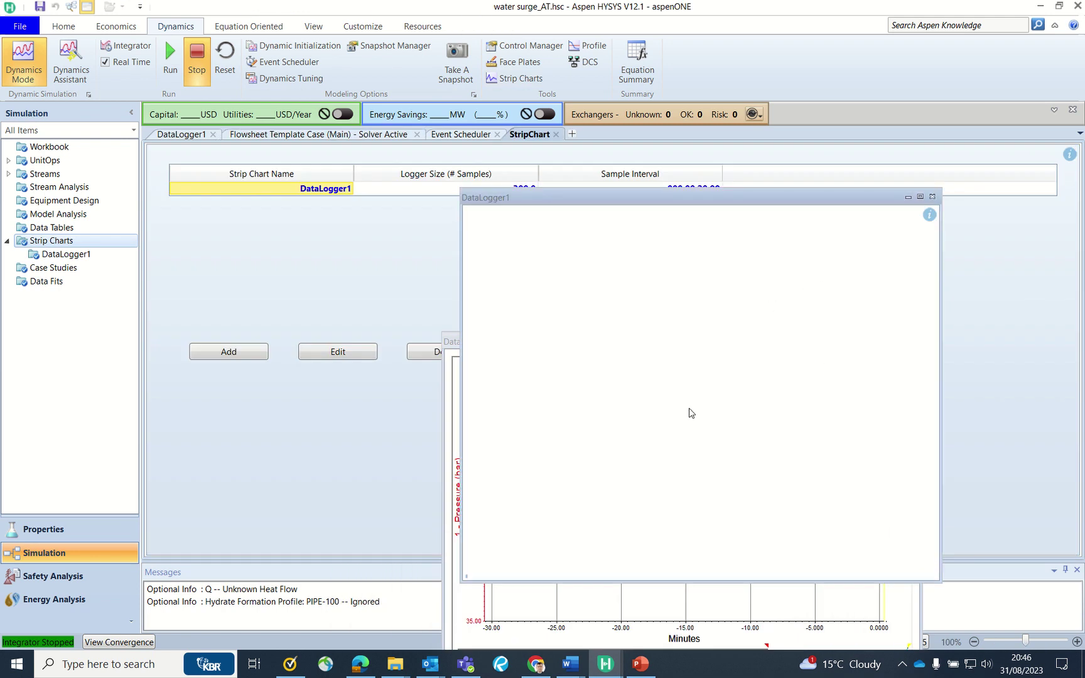
left_click(933, 198)
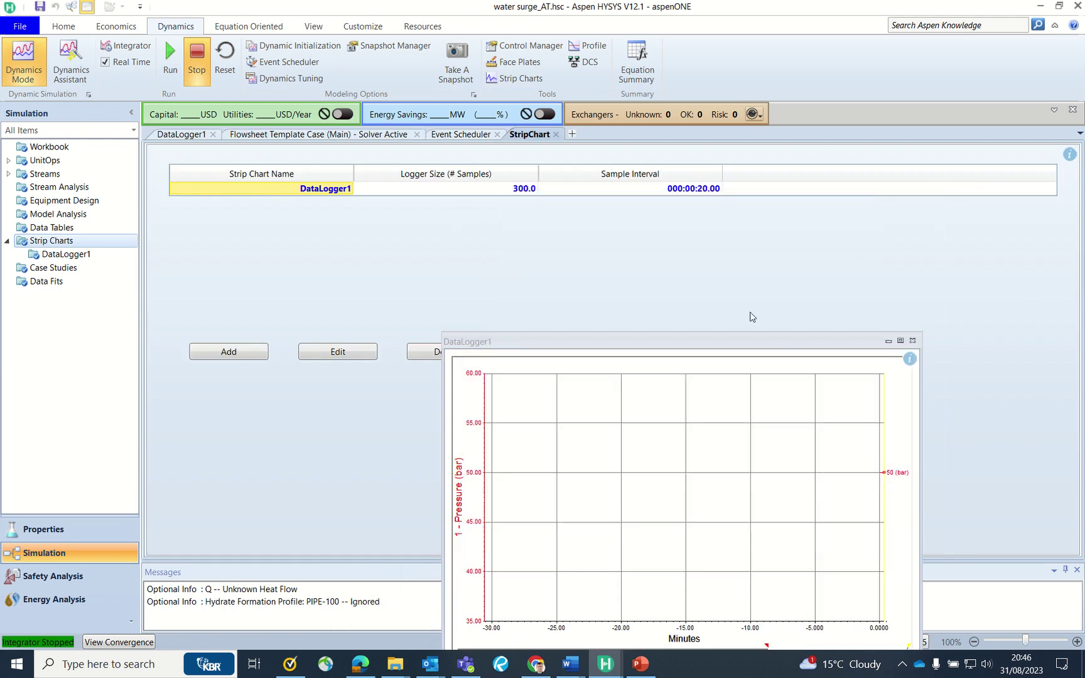
left_click_drag(745, 344, 826, 274)
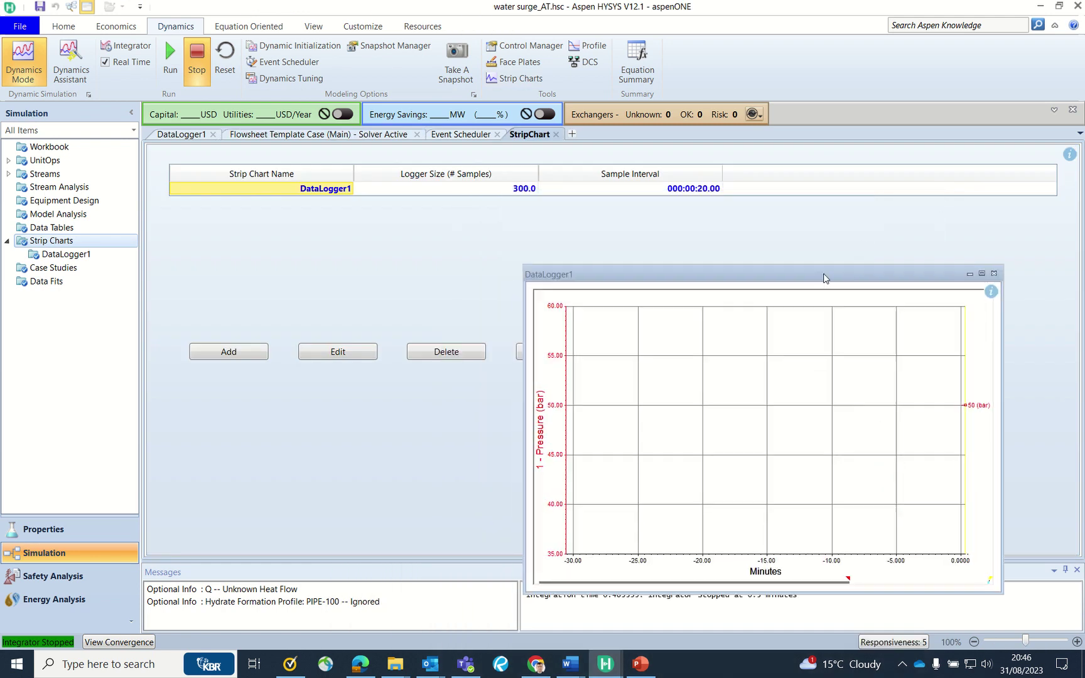
left_click(355, 135)
left_click_drag(729, 273, 831, 191)
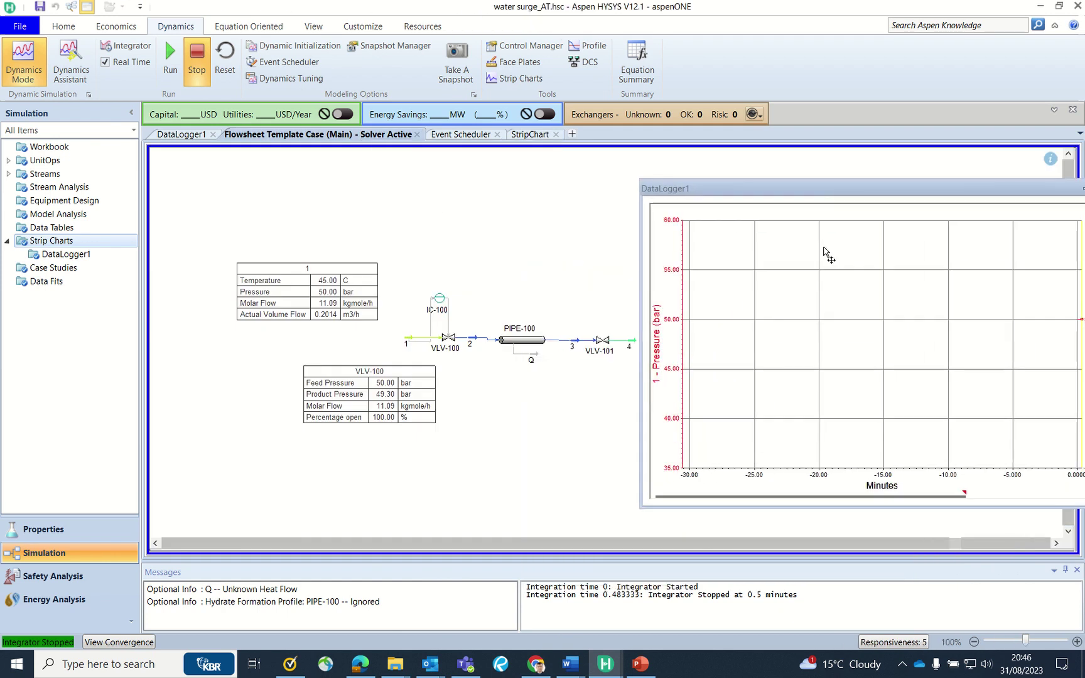
right_click(769, 248)
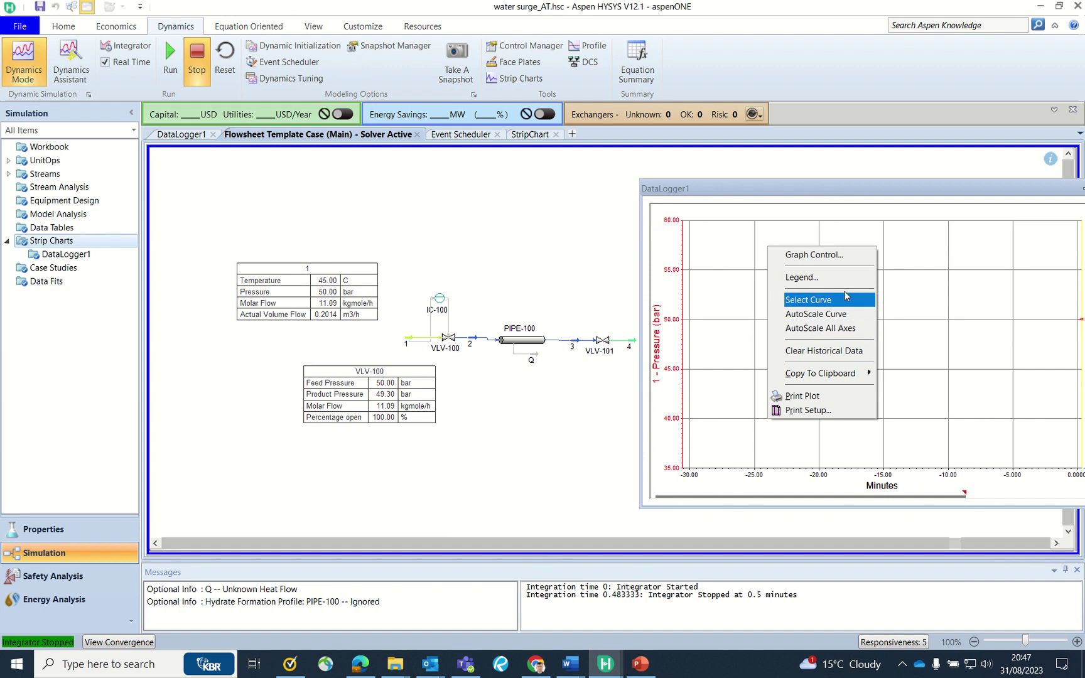
left_click(735, 184)
mouse_move(734, 183)
left_mouse_down()
mouse_move(742, 176)
mouse_move(733, 186)
left_mouse_up()
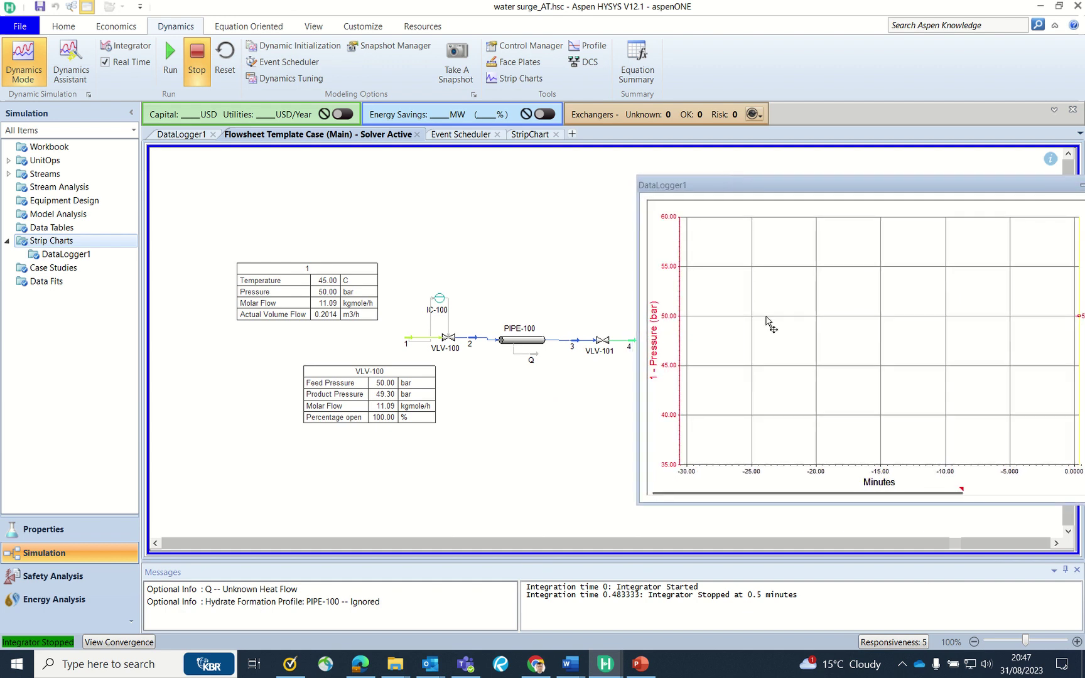
Step: Make the strip chart dockable, dock it beside the flowsheet, and start the integrator
right_click(779, 190)
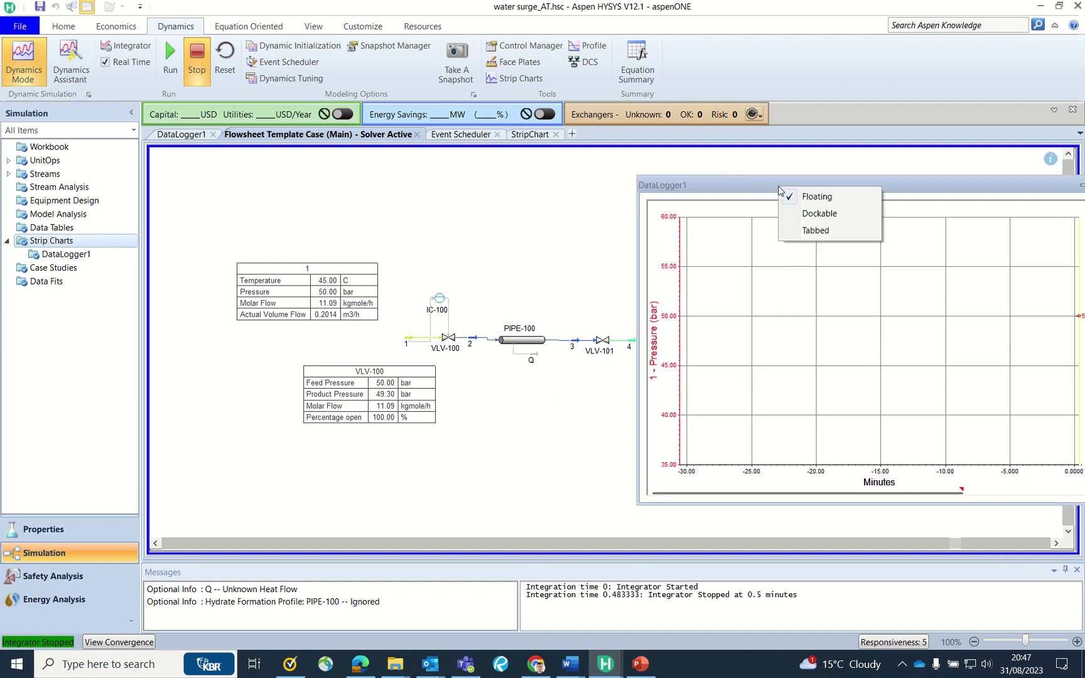
left_click(816, 215)
left_click_drag(816, 207, 820, 190)
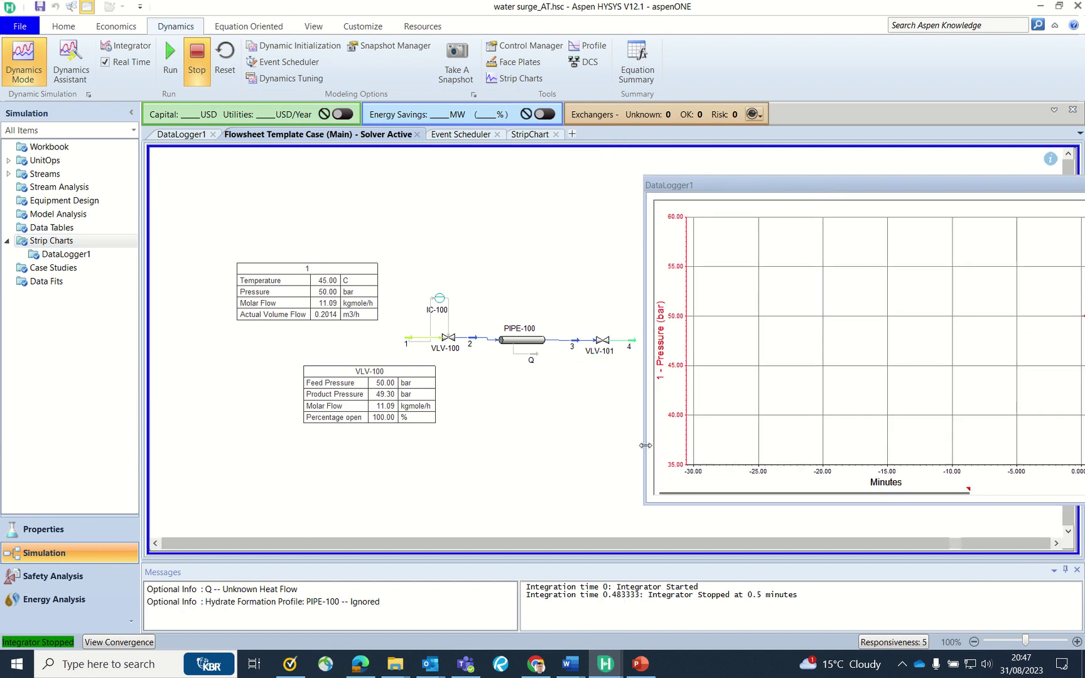
left_click_drag(644, 446, 751, 408)
left_click_drag(864, 186, 821, 178)
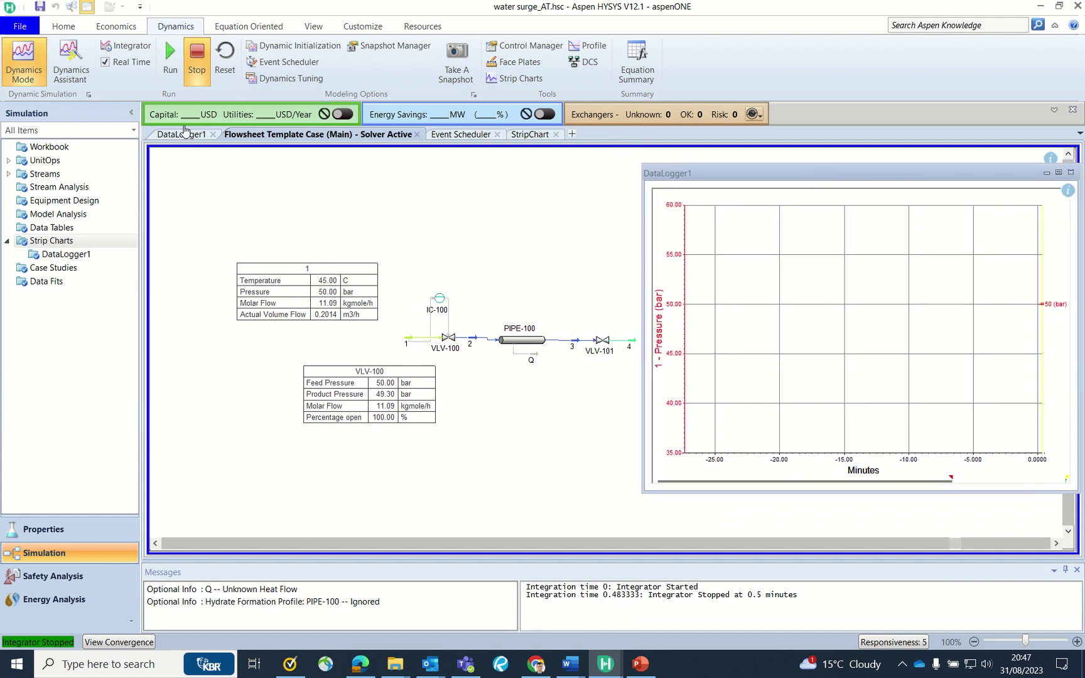
left_click(168, 77)
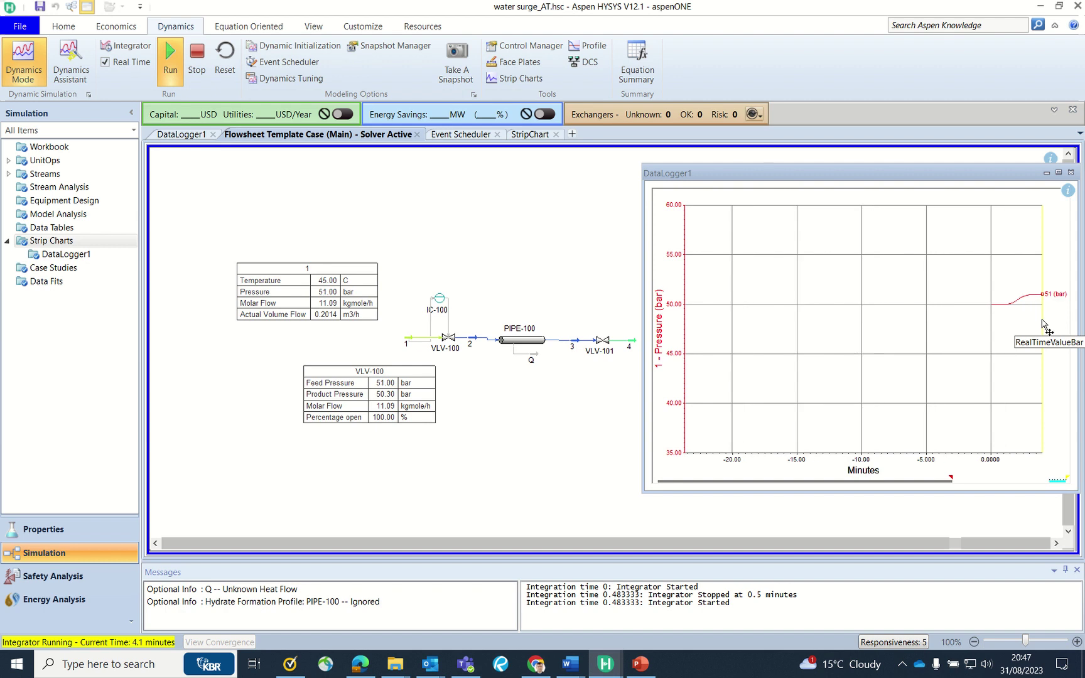
Step: Show a table above VLV-101 and add its Percentage open variable (50.00 %)
right_click(597, 343)
left_click(557, 576)
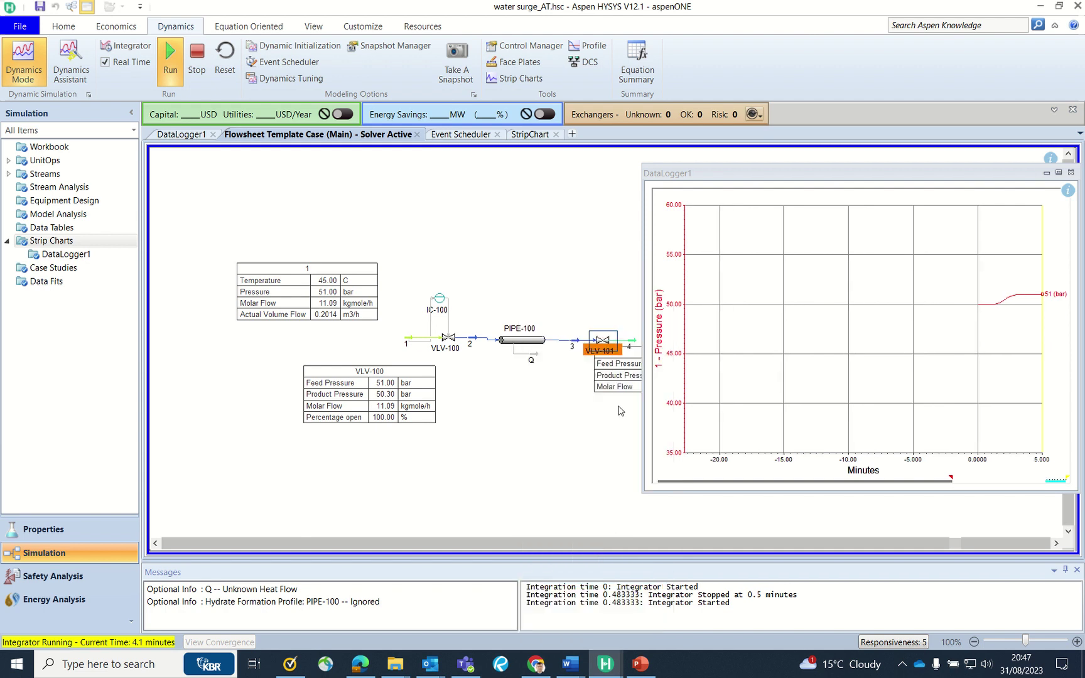
left_click(545, 255)
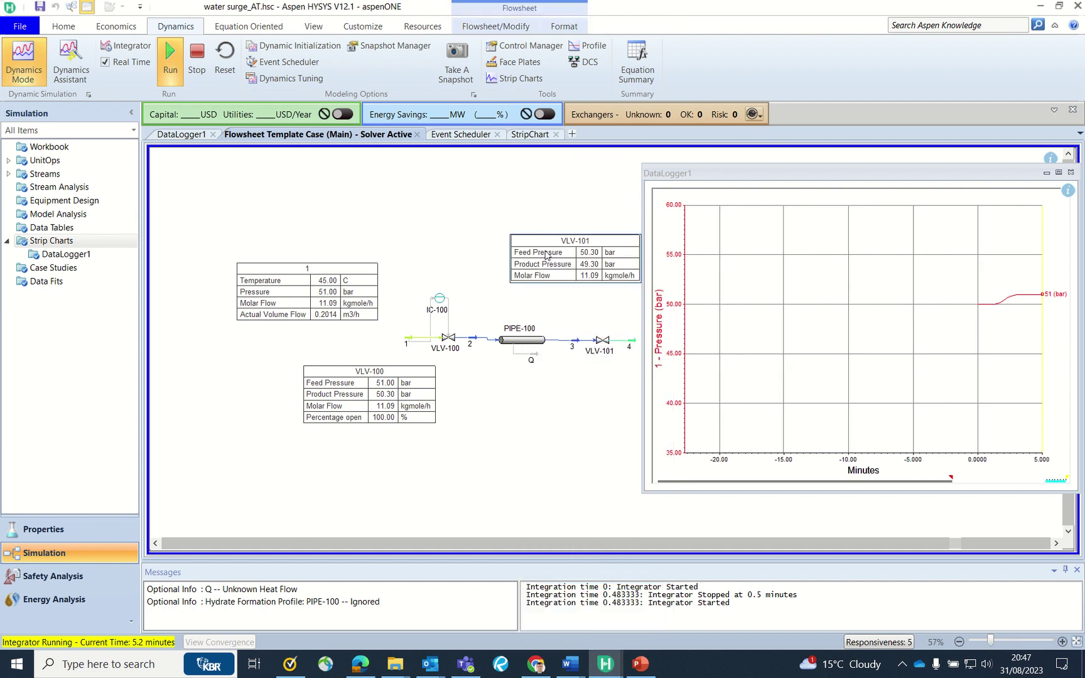
double_click(545, 254)
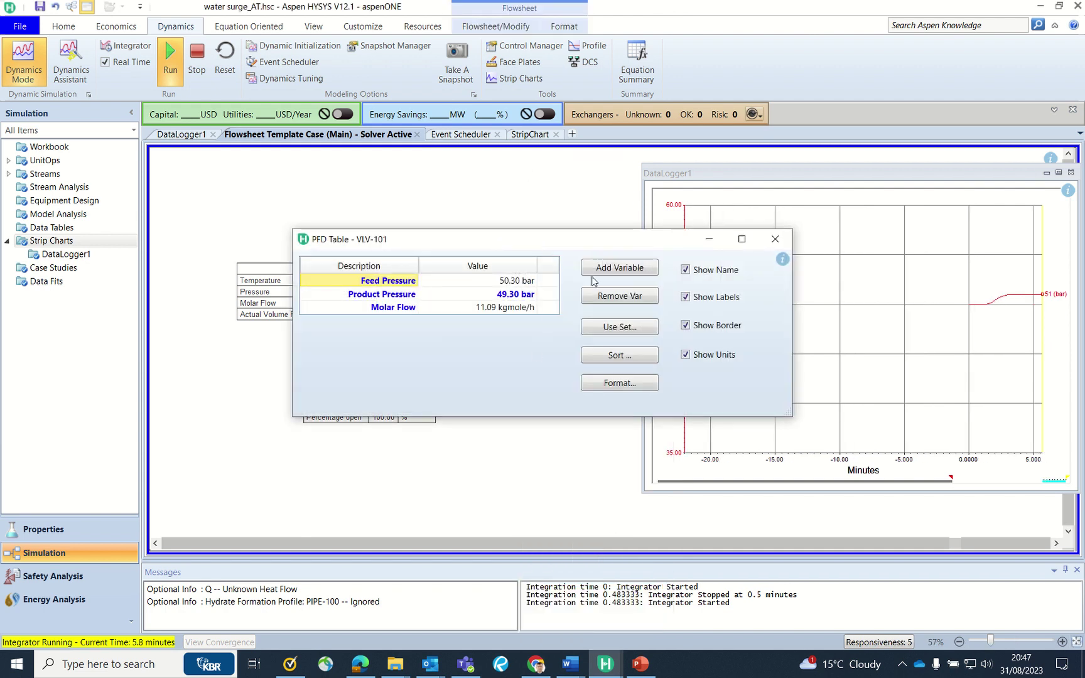
left_click(597, 275)
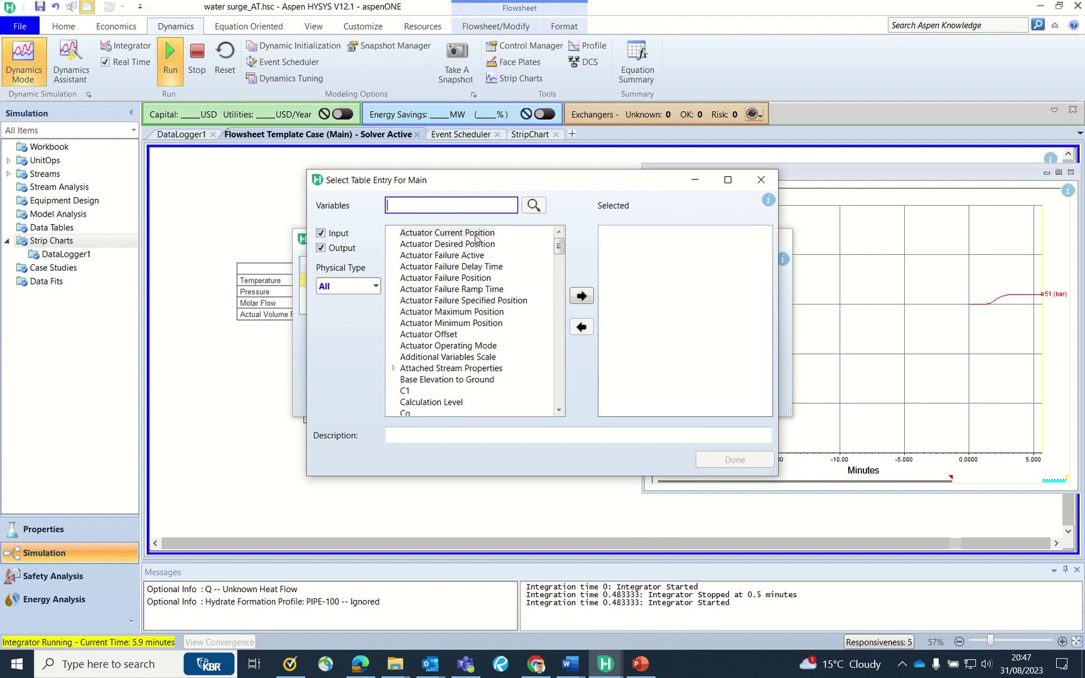
type("percent")
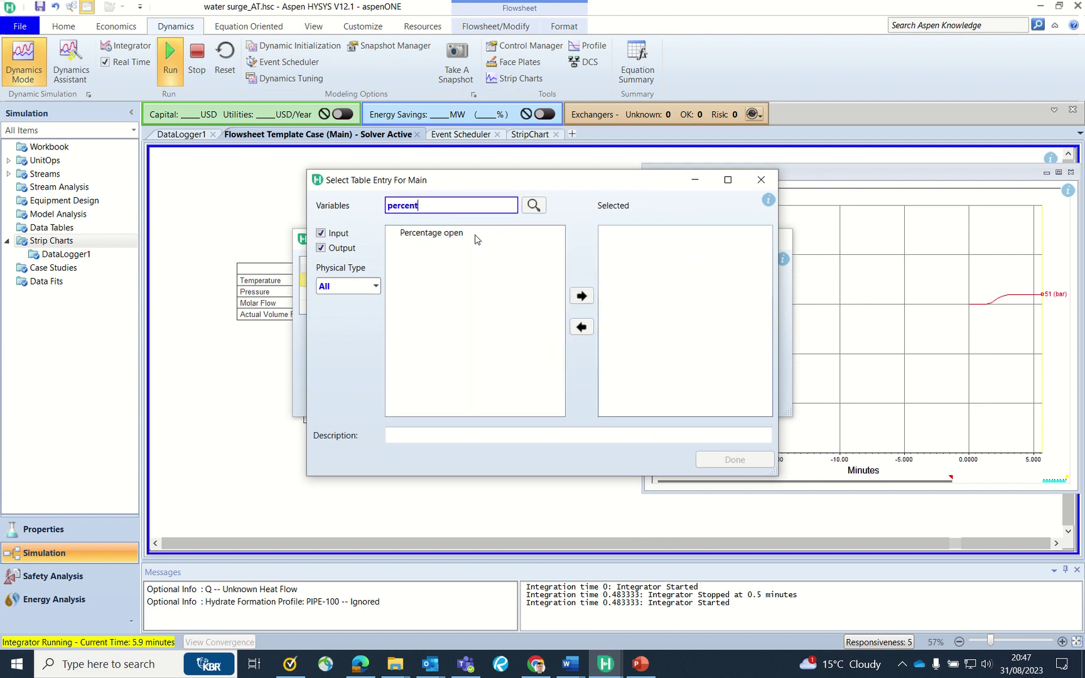
left_click(447, 237)
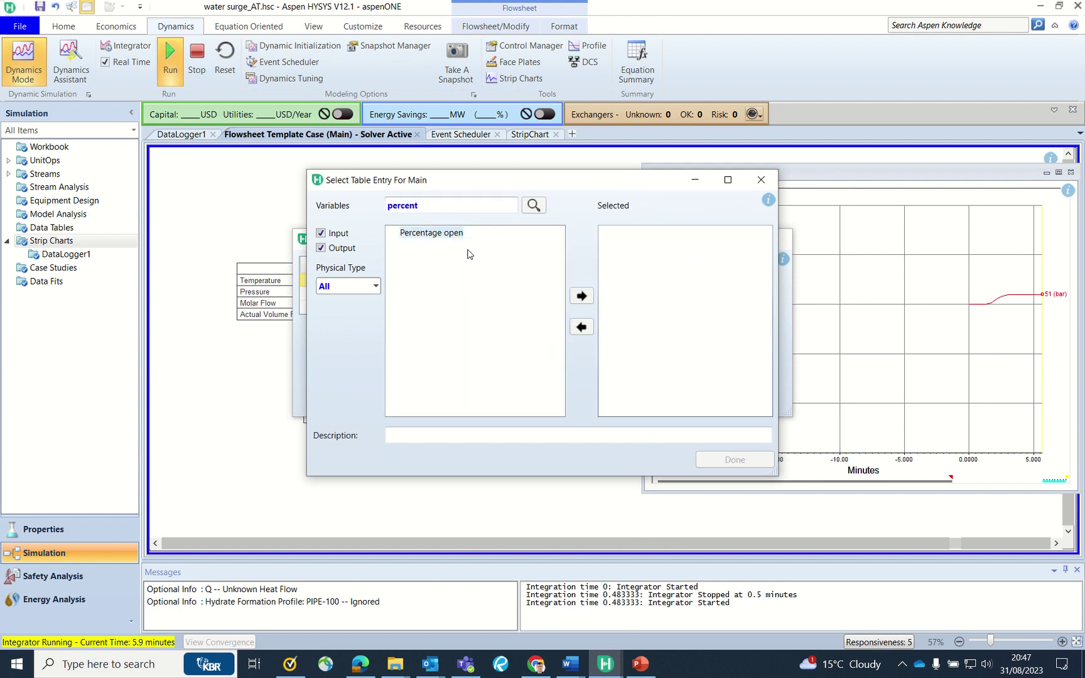
left_click(584, 300)
left_click(732, 460)
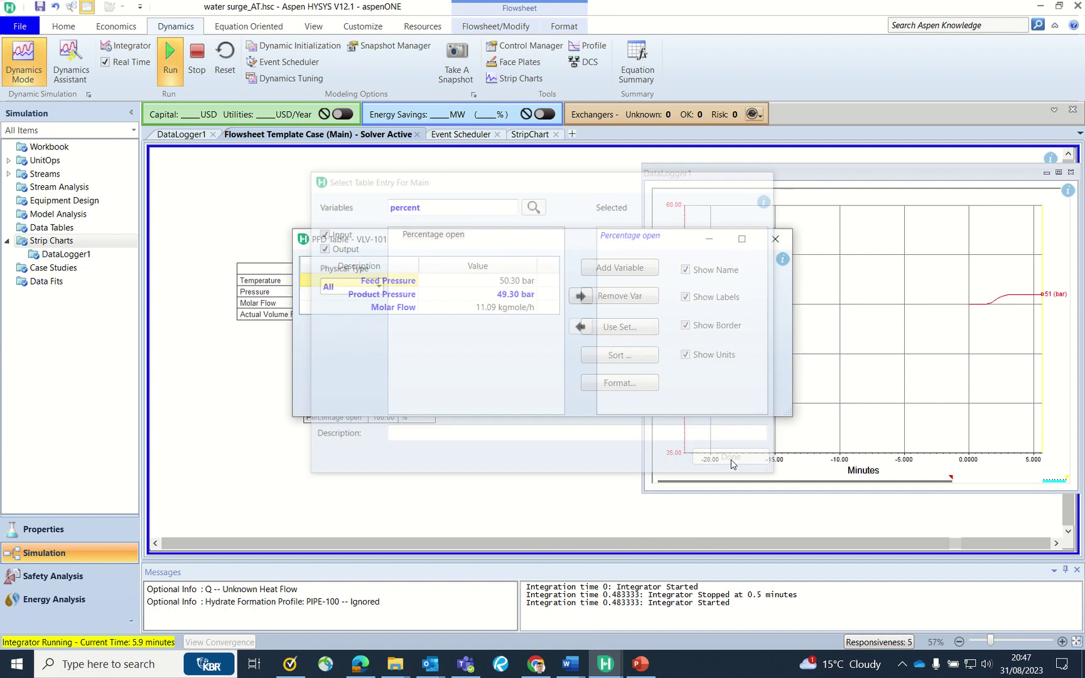
left_click(775, 239)
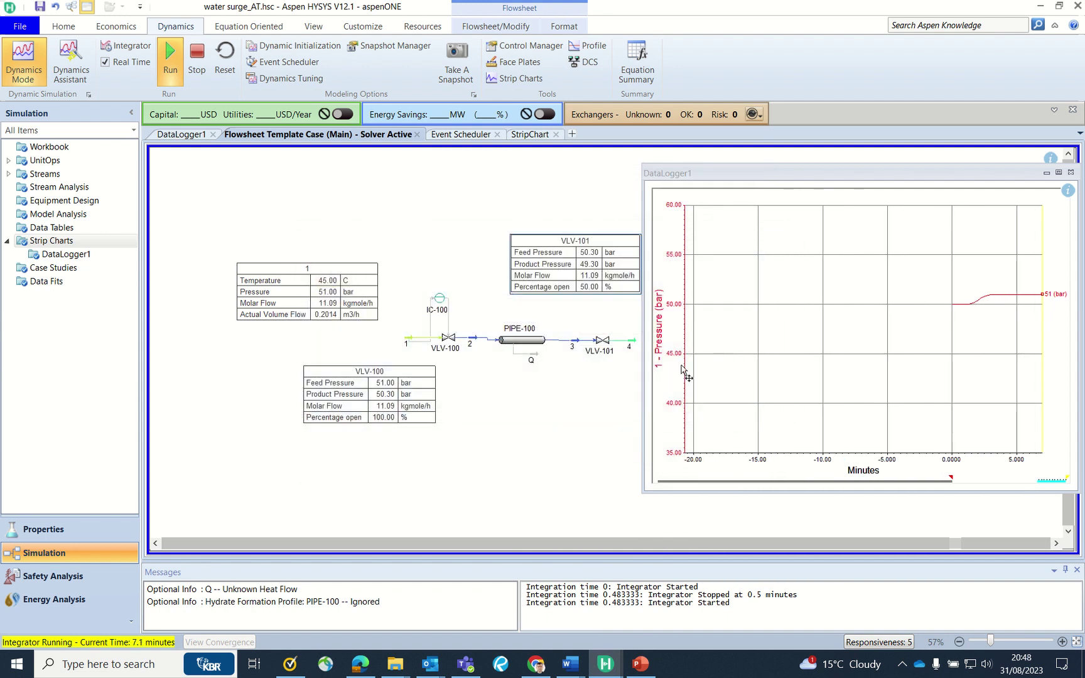
left_click_drag(590, 288, 586, 280)
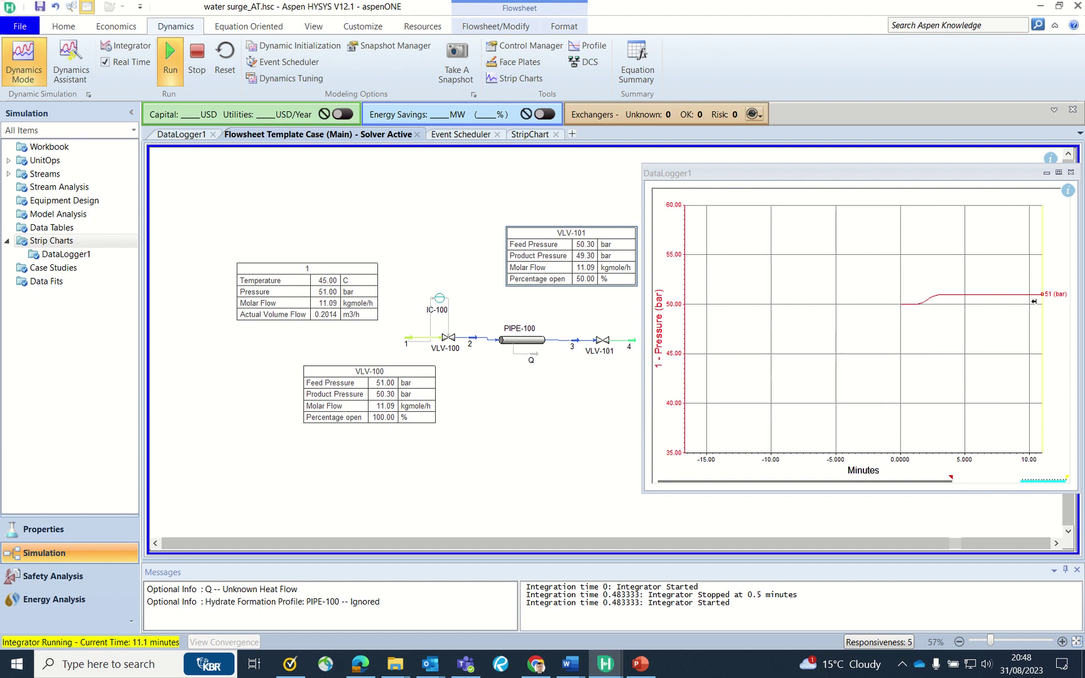
Step: Set VLV-101's sizing valve opening to 40 %
double_click(607, 348)
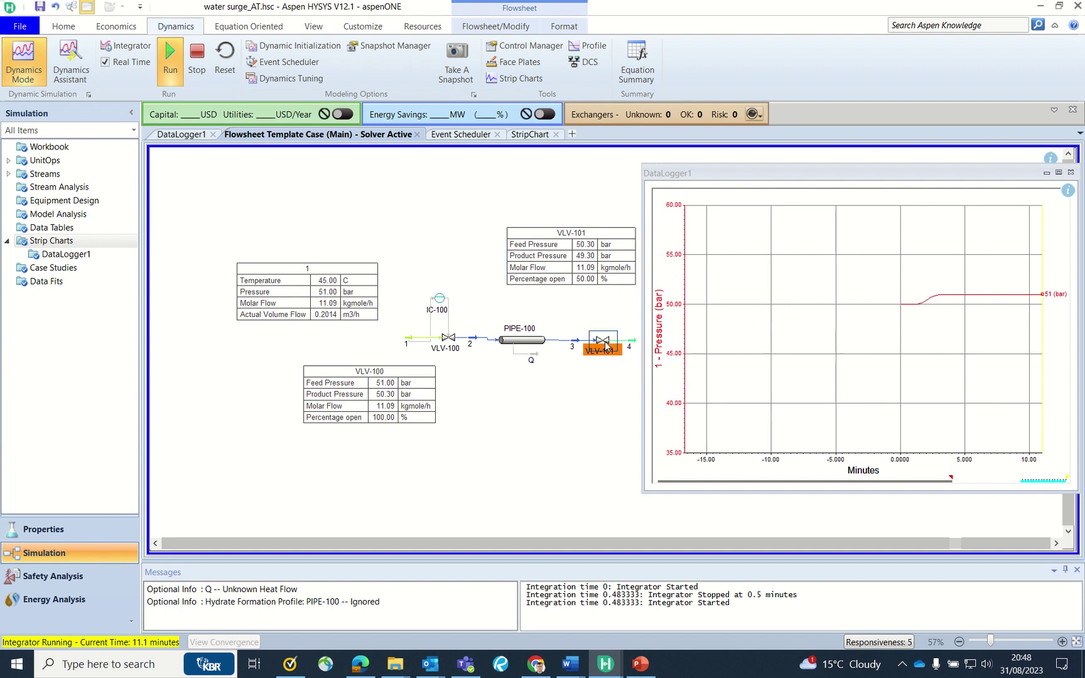
left_click_drag(649, 349, 357, 337)
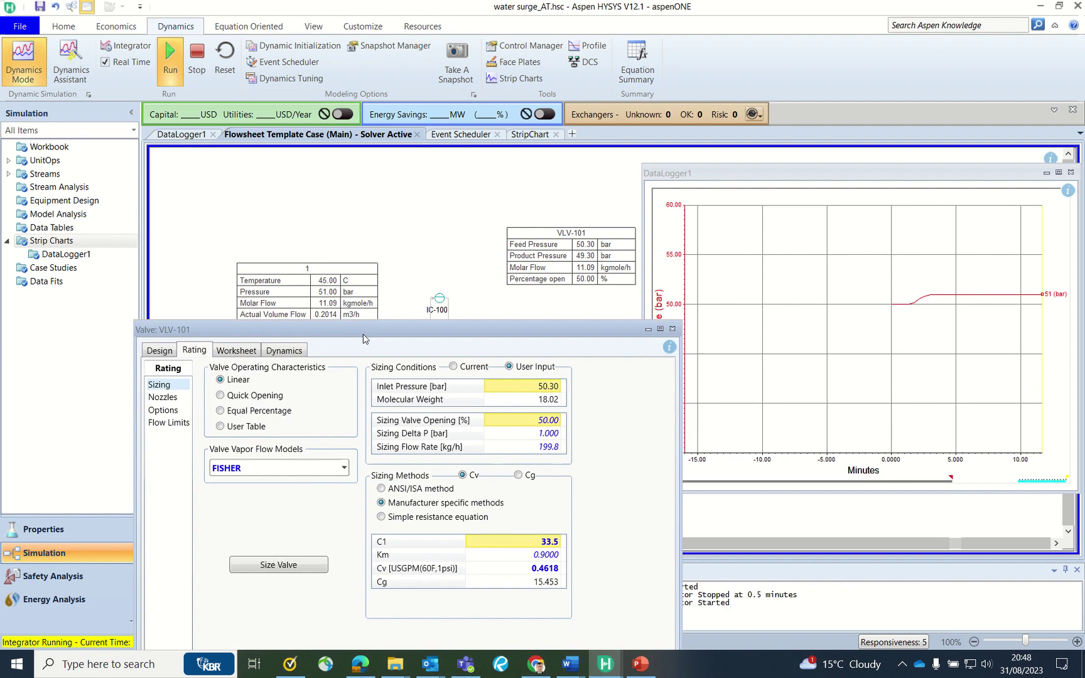
left_click(514, 422)
type("40")
key("Return")
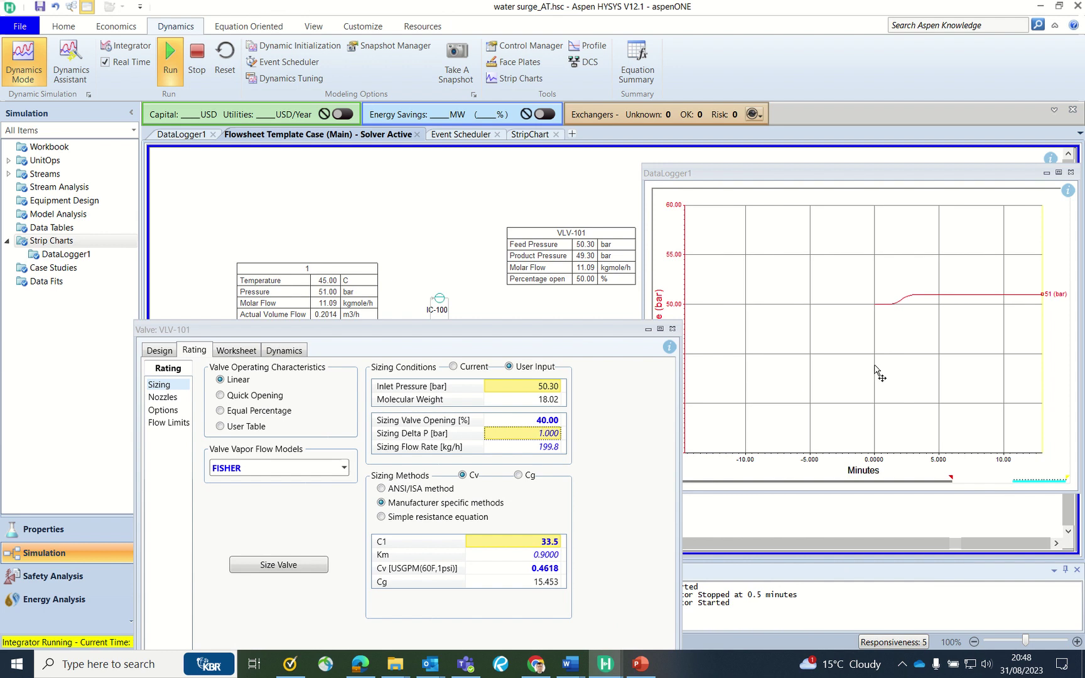
Step: Lower VLV-101's sizing valve opening further to 30 %
left_click_drag(487, 339, 495, 405)
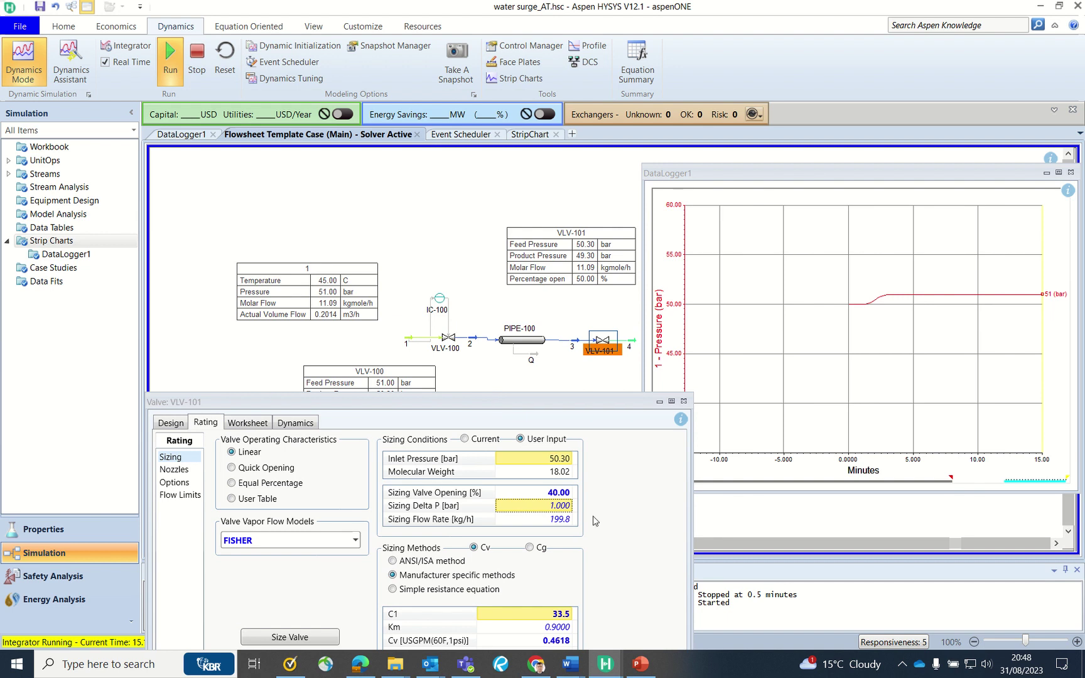
left_click(569, 496)
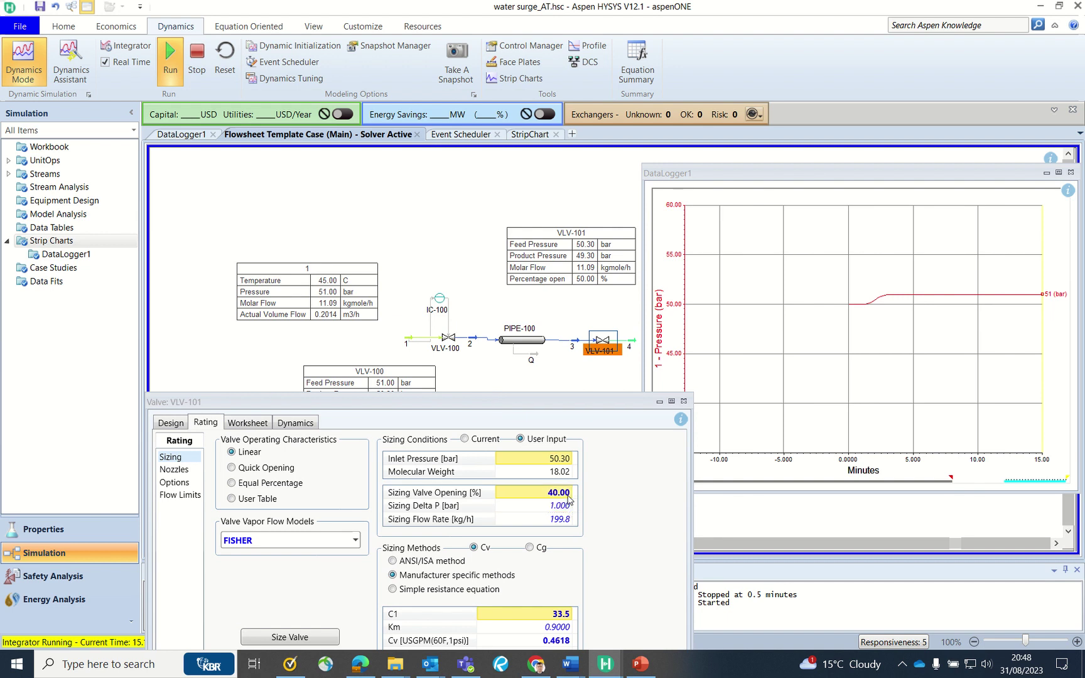
type("30")
key("Return")
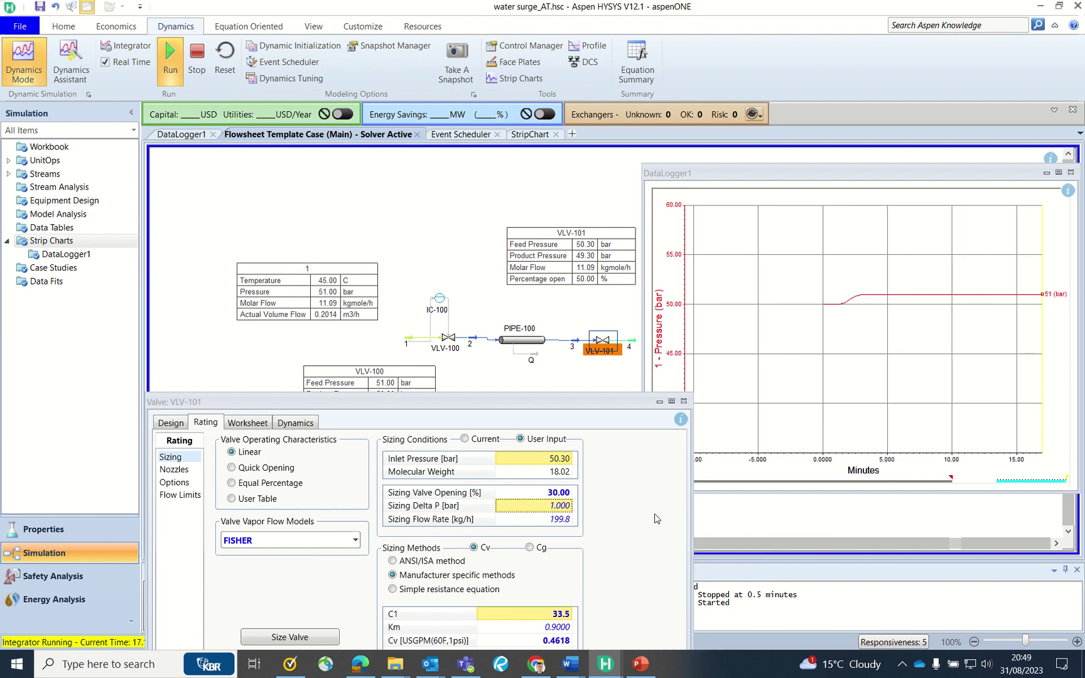
left_click(1043, 294)
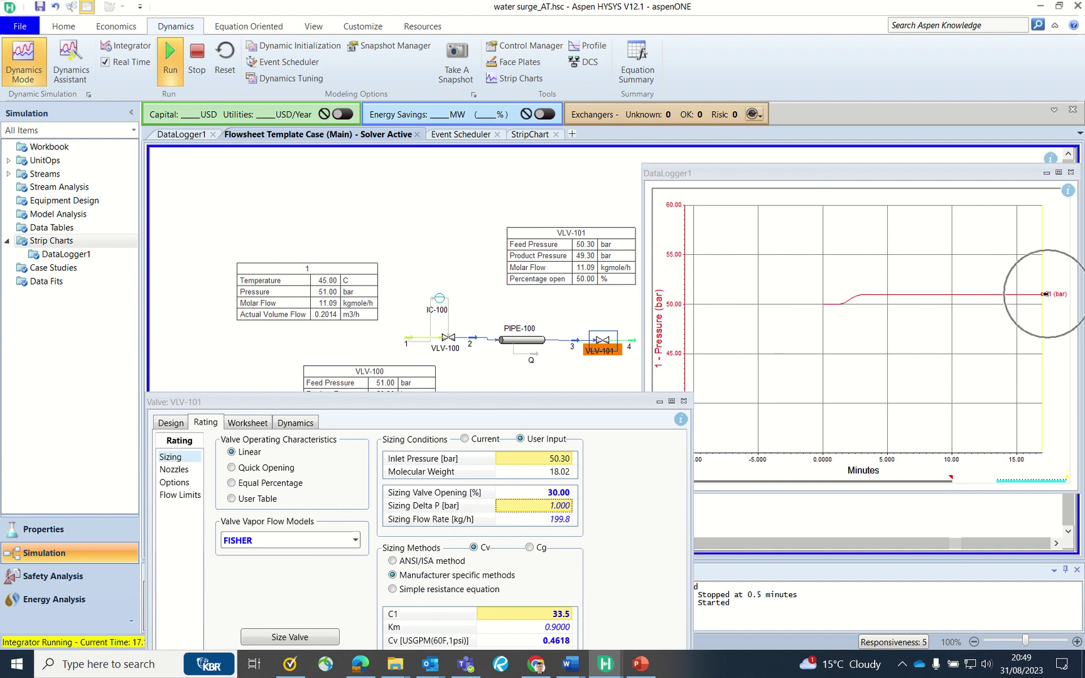
left_click(1045, 294)
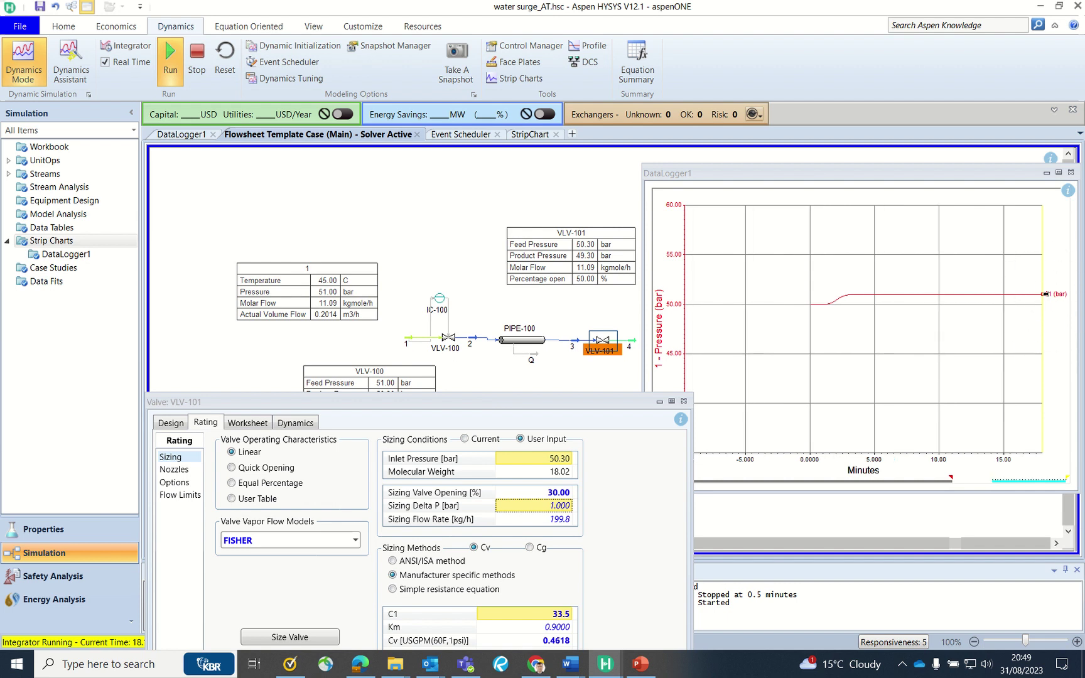
left_click(130, 49)
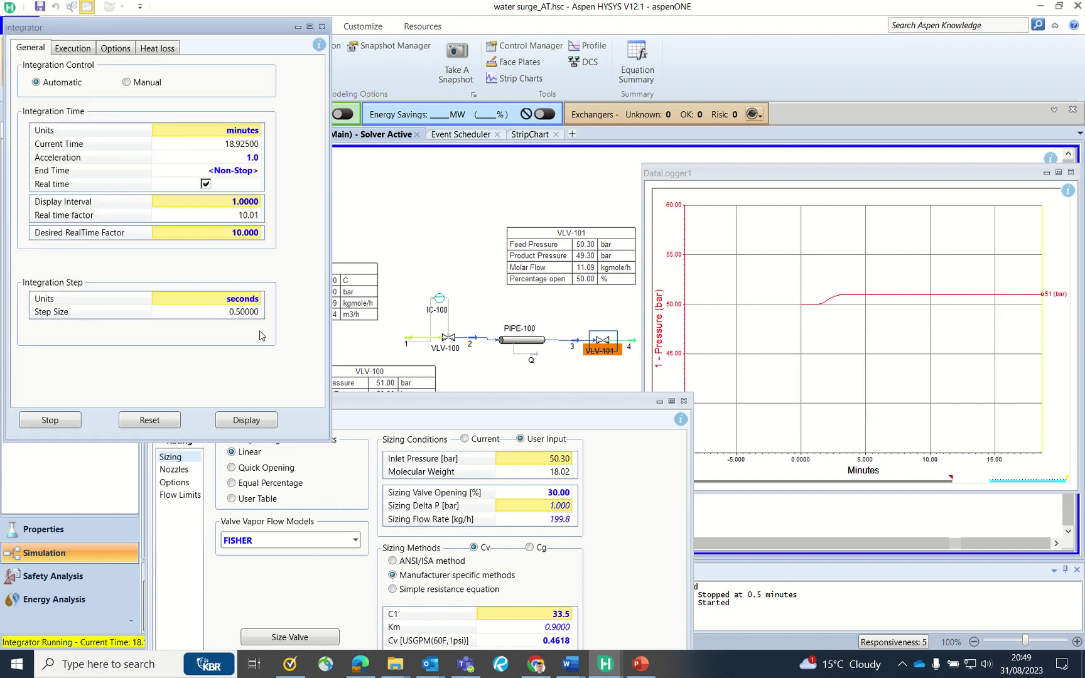
left_click(258, 240)
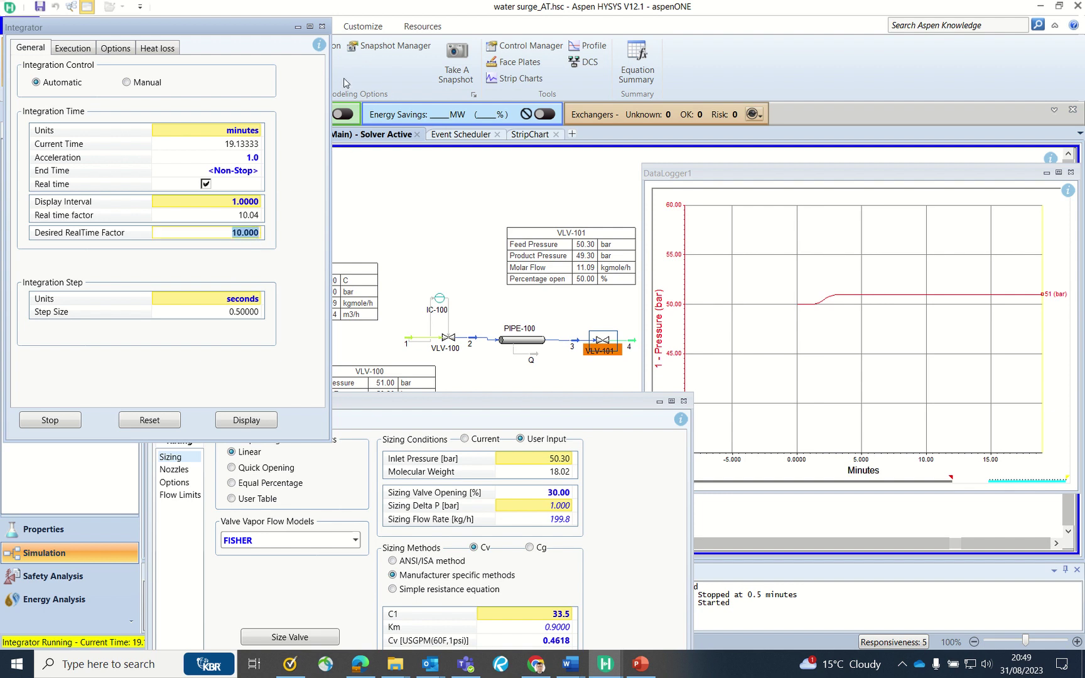
left_click(322, 27)
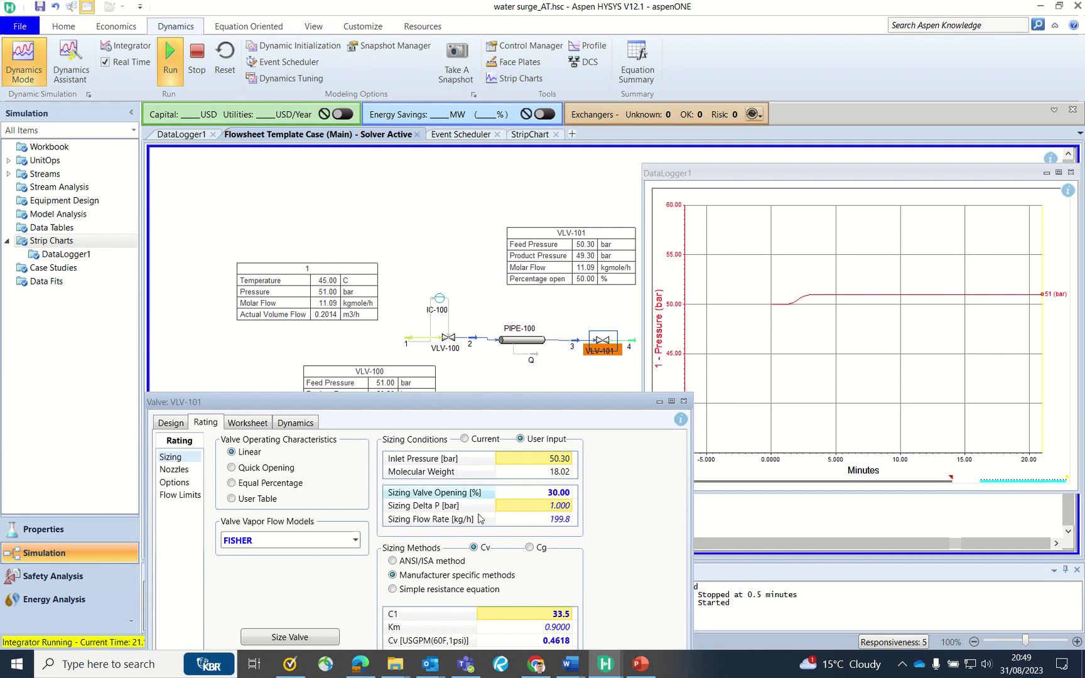
Step: Set VLV-101's sizing valve opening to 20 % and minimize the valve window
left_click(547, 494)
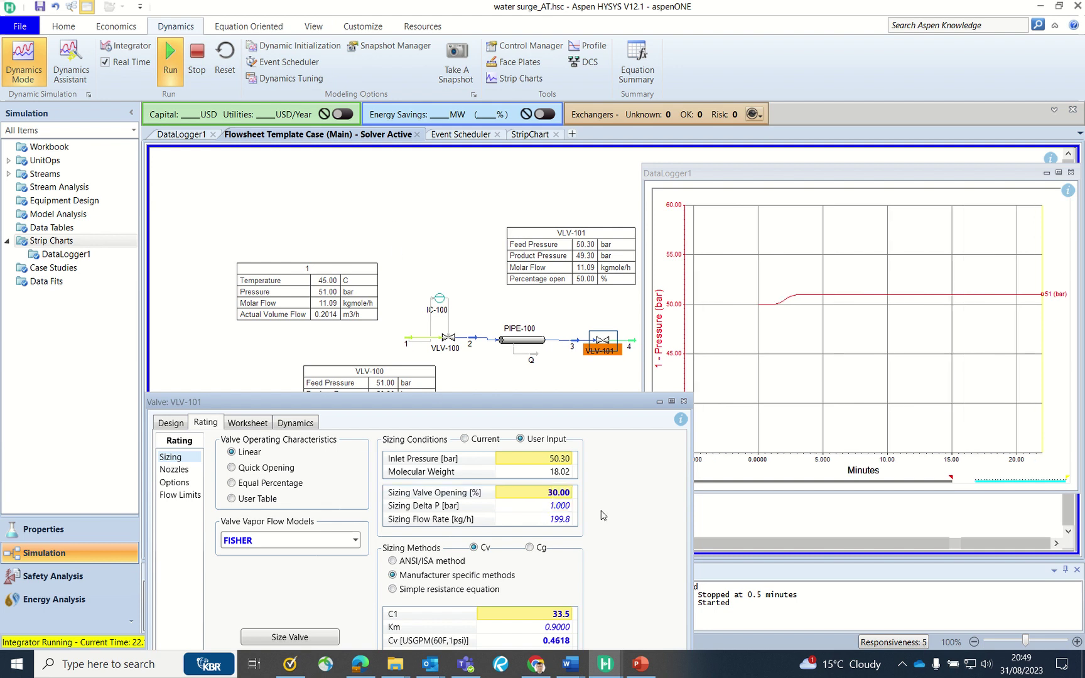
type("20")
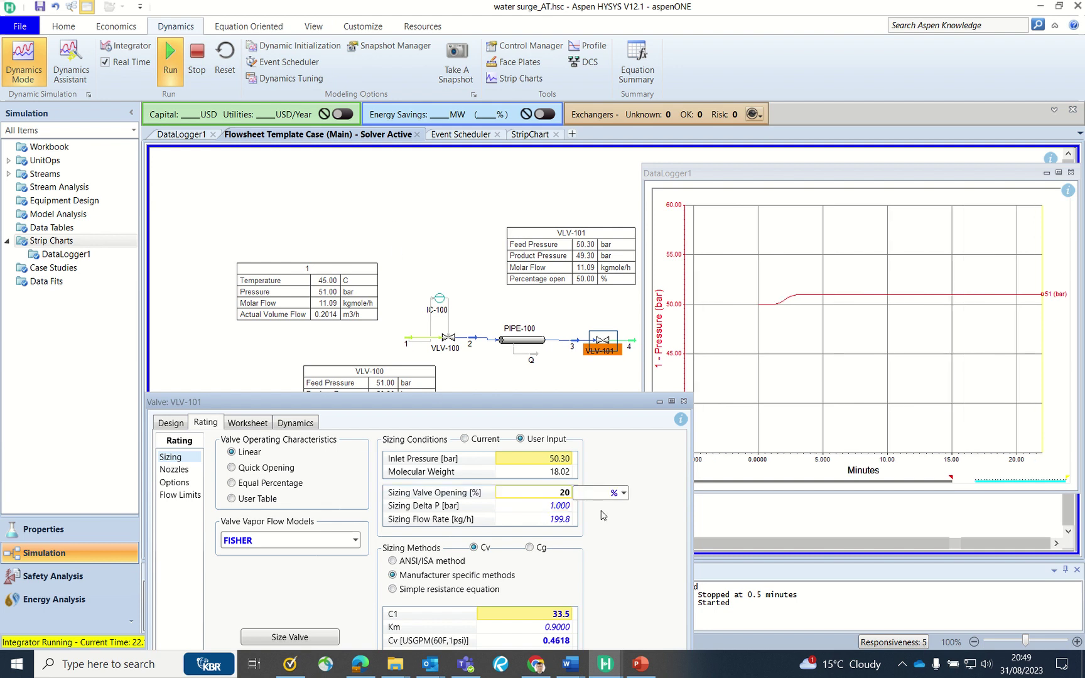
key("Return")
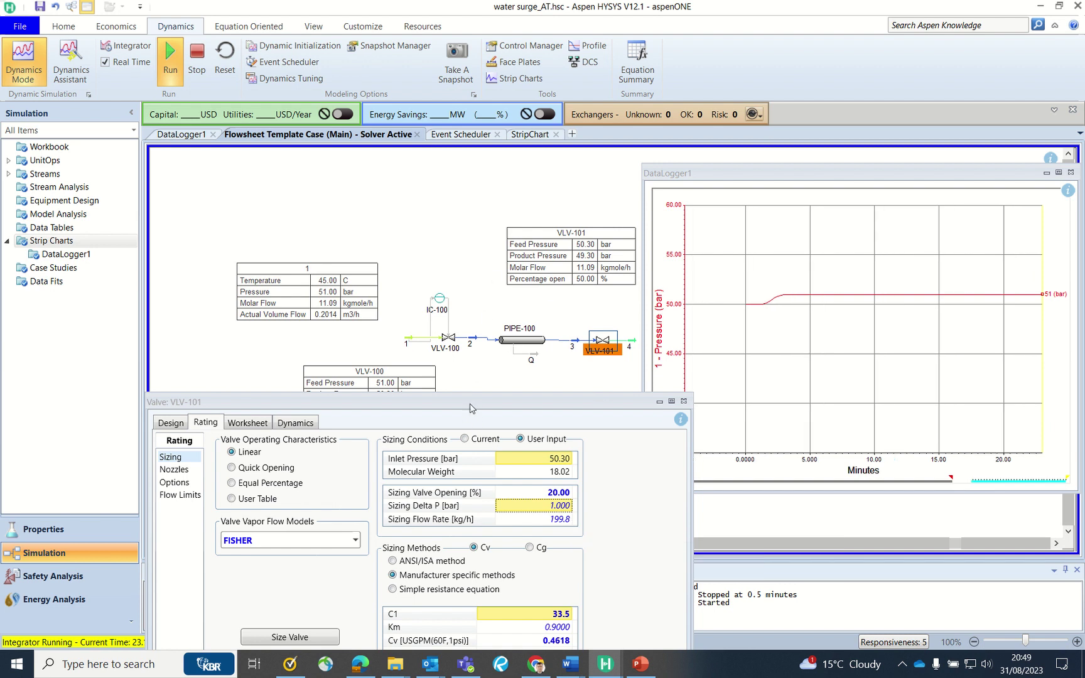
left_click_drag(470, 408, 426, 413)
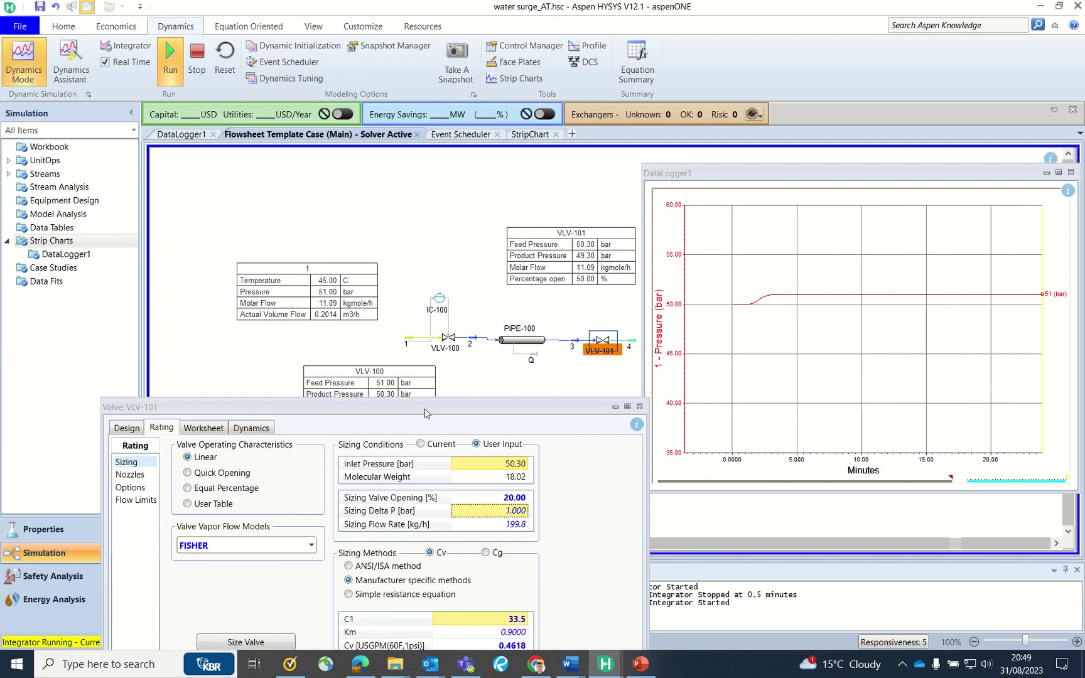
left_click_drag(426, 413, 344, 179)
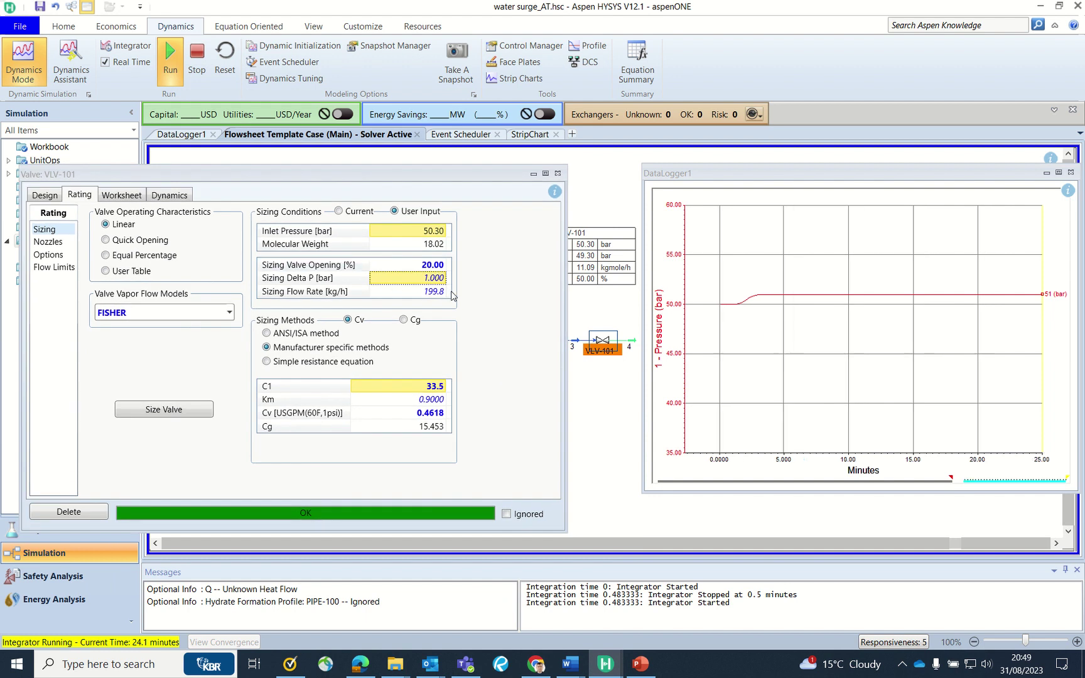
left_click(607, 380)
left_click(533, 175)
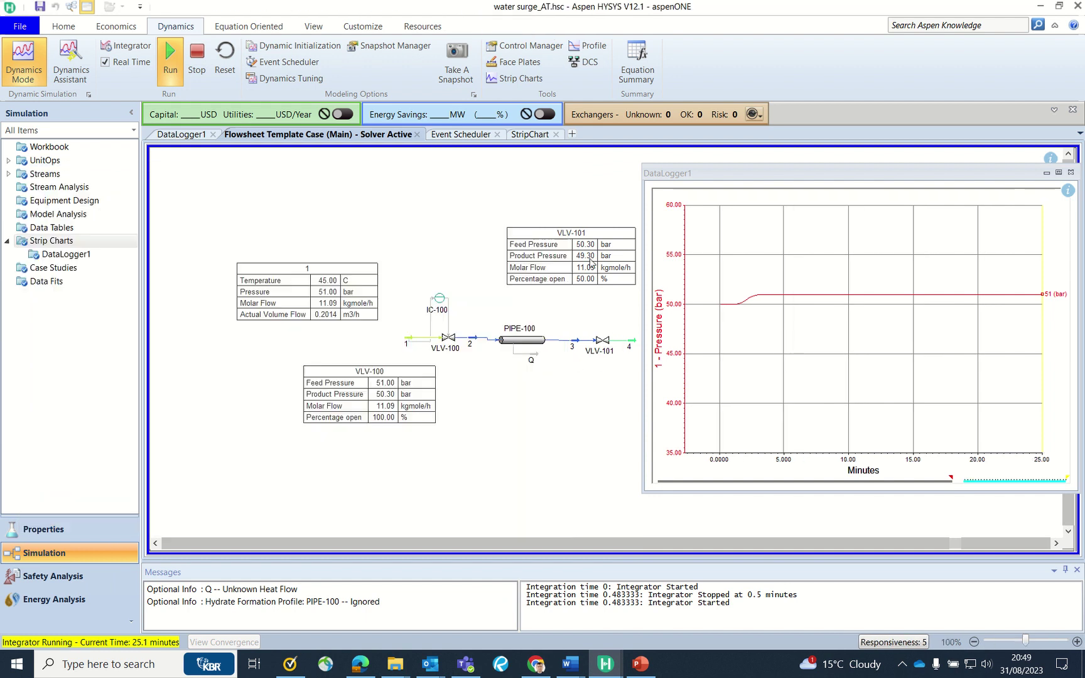
Step: Refresh the VLV-101 table and reopen the valve's sizing opening value
right_click(563, 258)
left_click(597, 280)
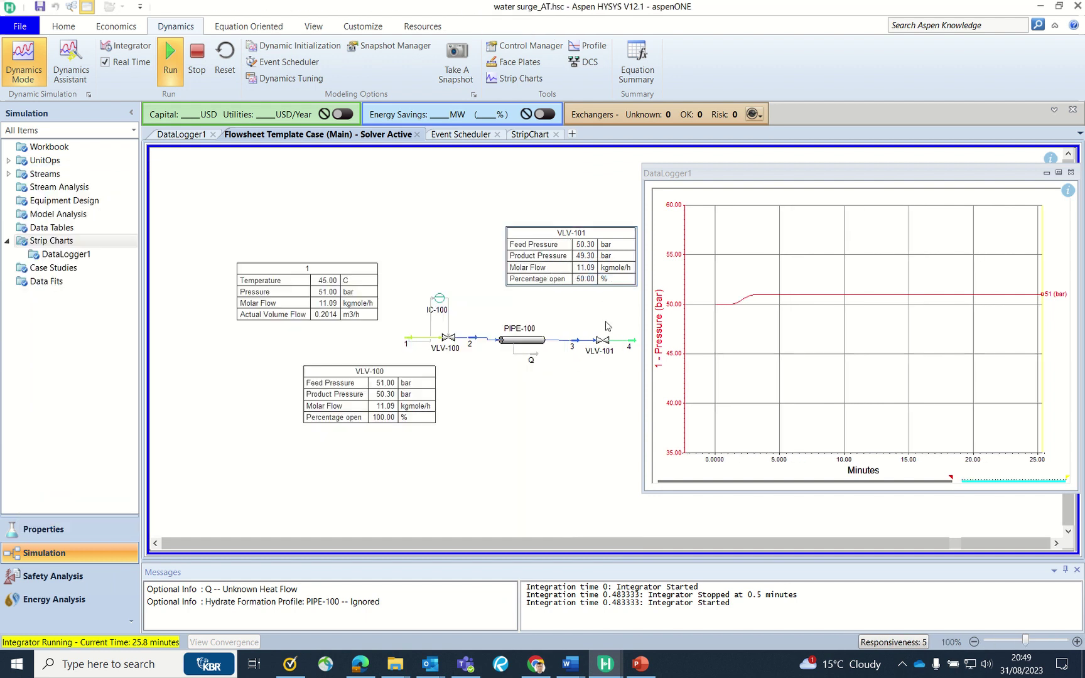
mouse_move(607, 345)
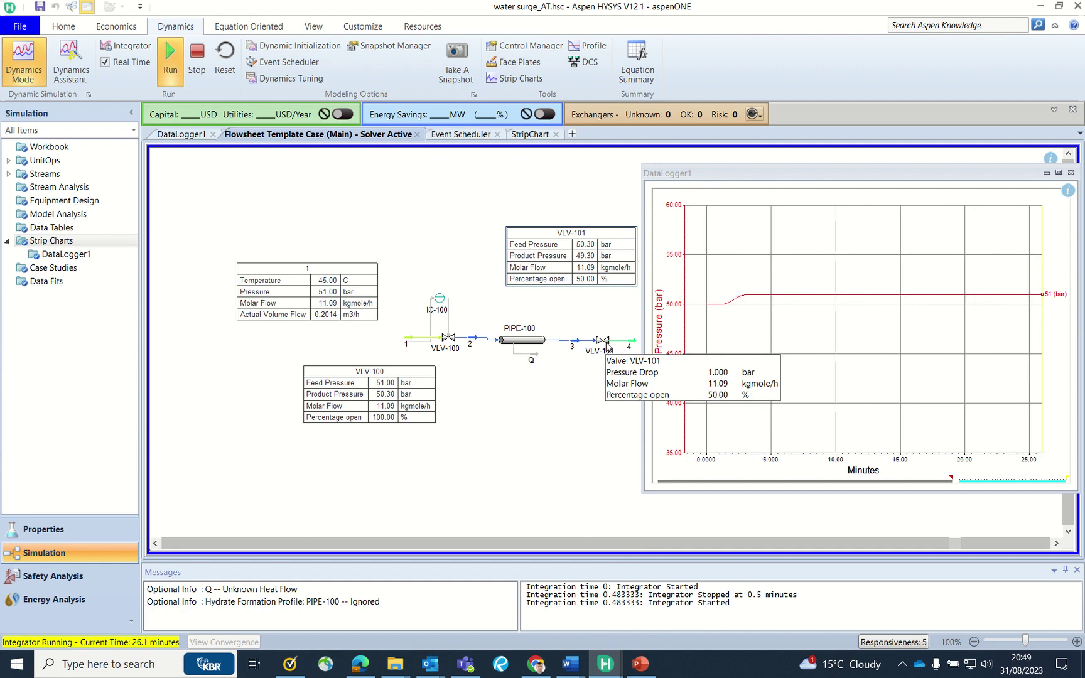
double_click(604, 341)
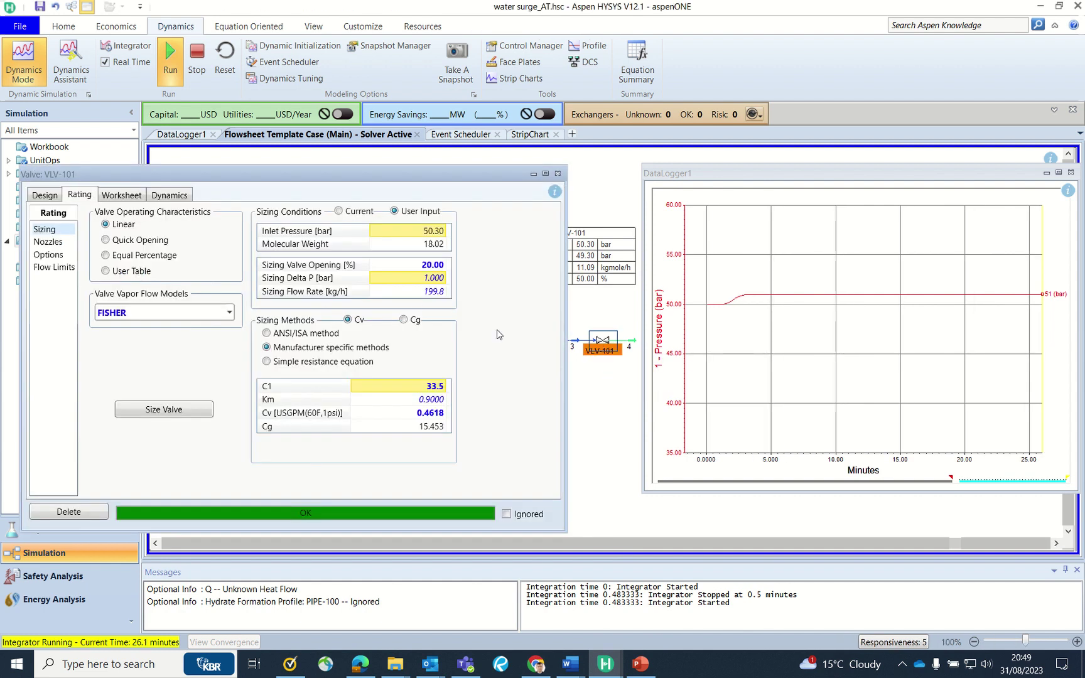
left_click(415, 271)
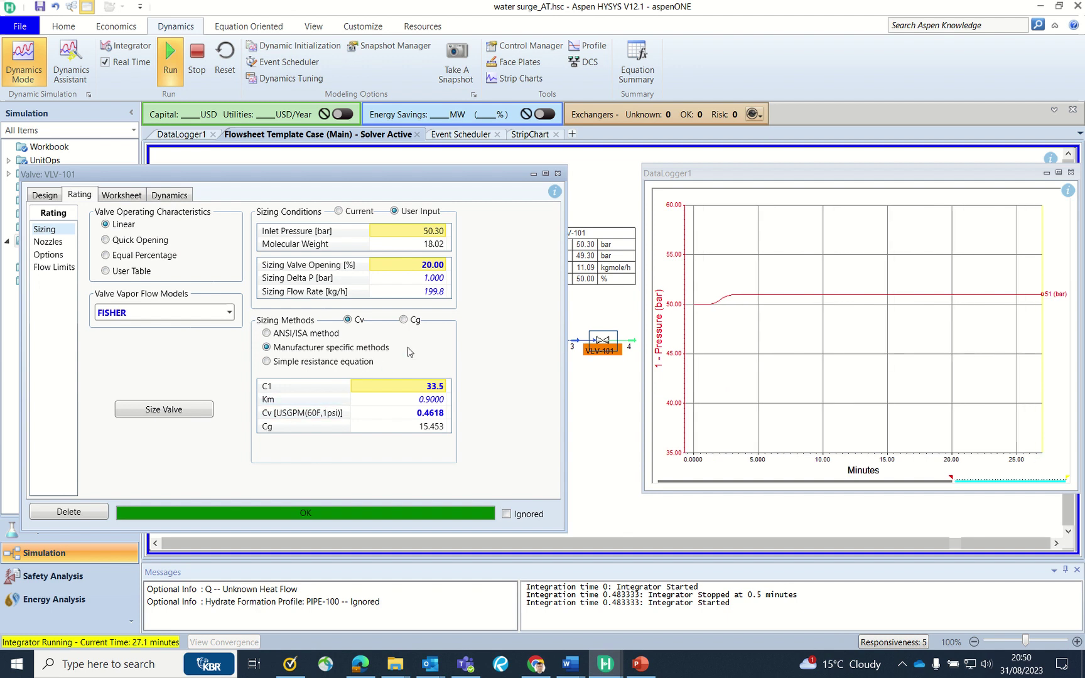
Step: Set VLV-101 to 20 % open from its PFD table, raising stream 1 pressure to 55.08 bar
left_click(558, 174)
double_click(574, 269)
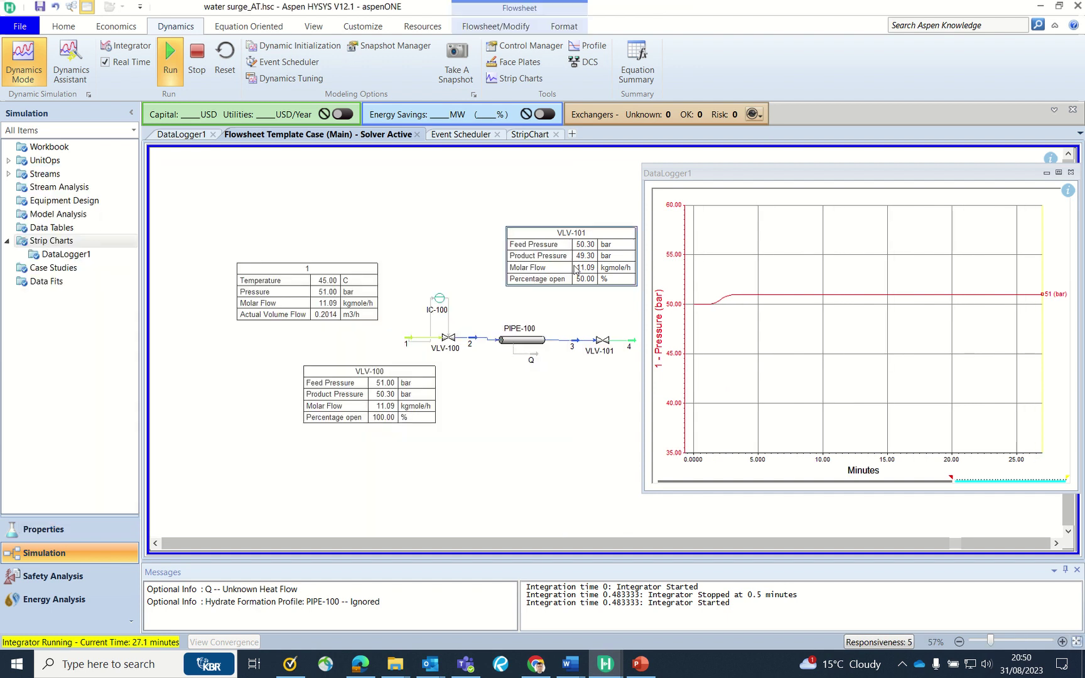
left_click(515, 324)
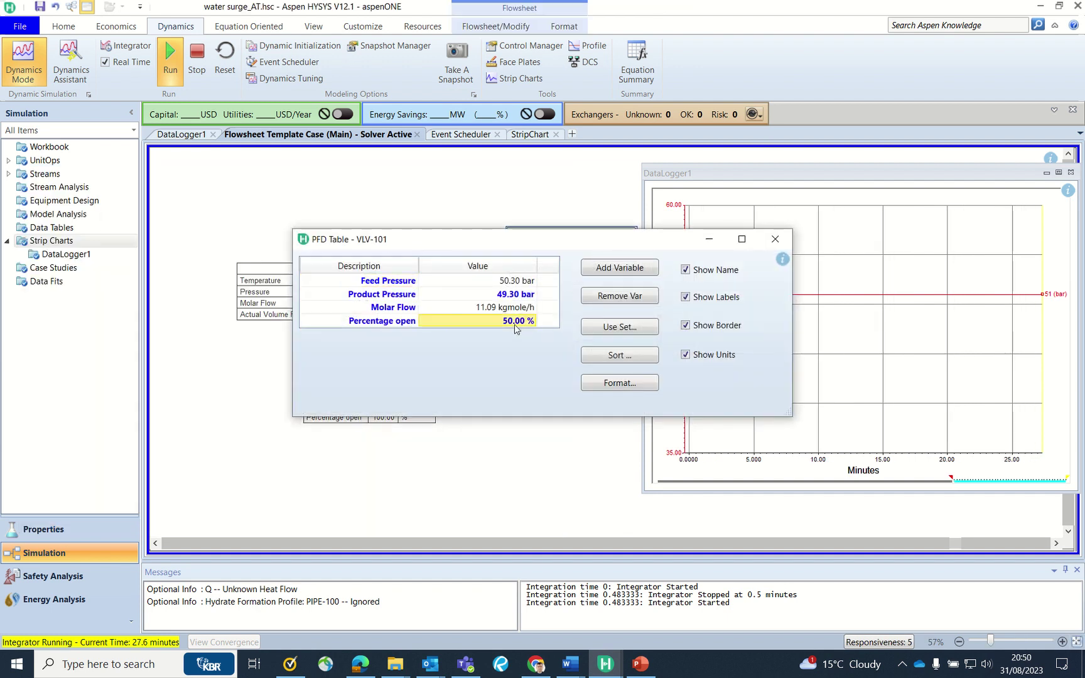
type("20")
key("Return")
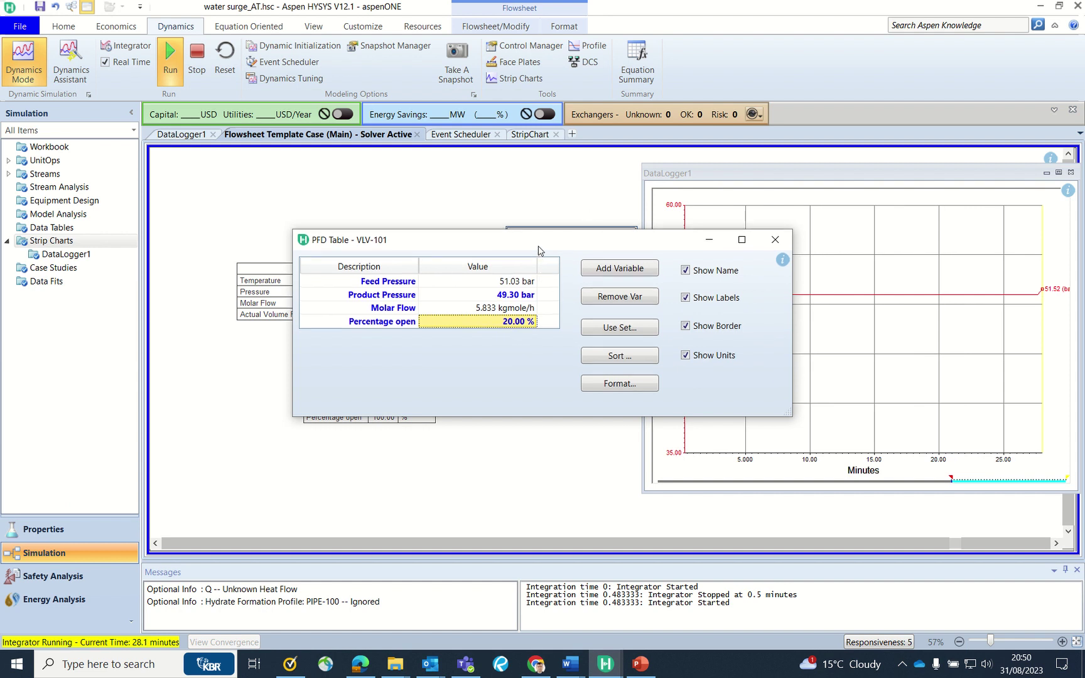
left_click_drag(533, 251, 416, 395)
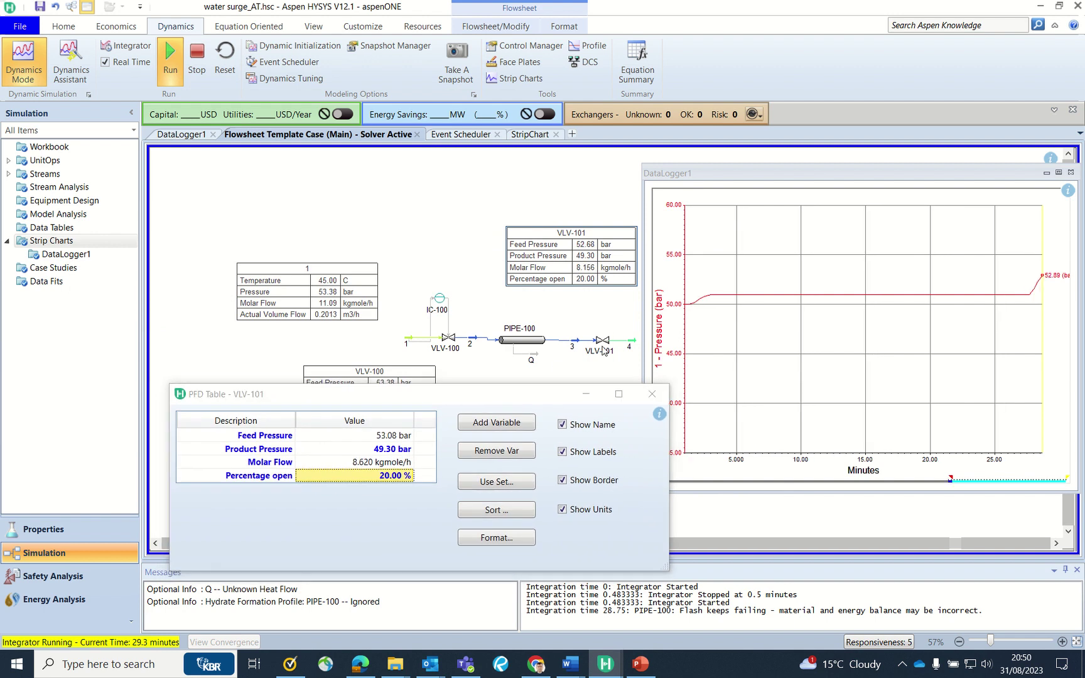
mouse_move(605, 664)
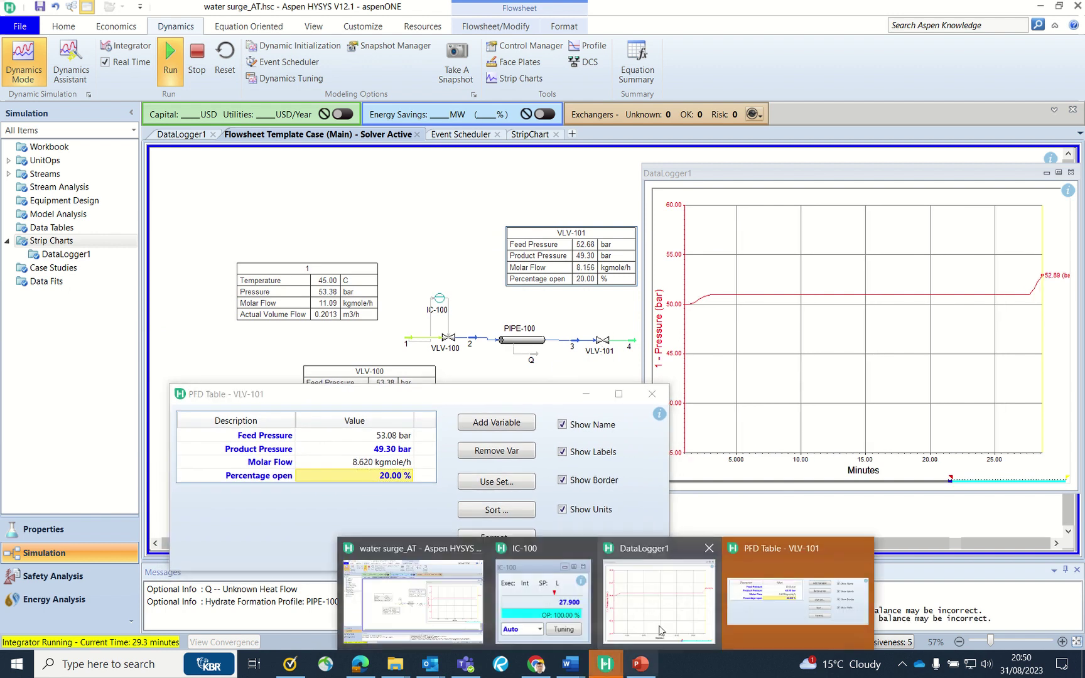
left_click(862, 549)
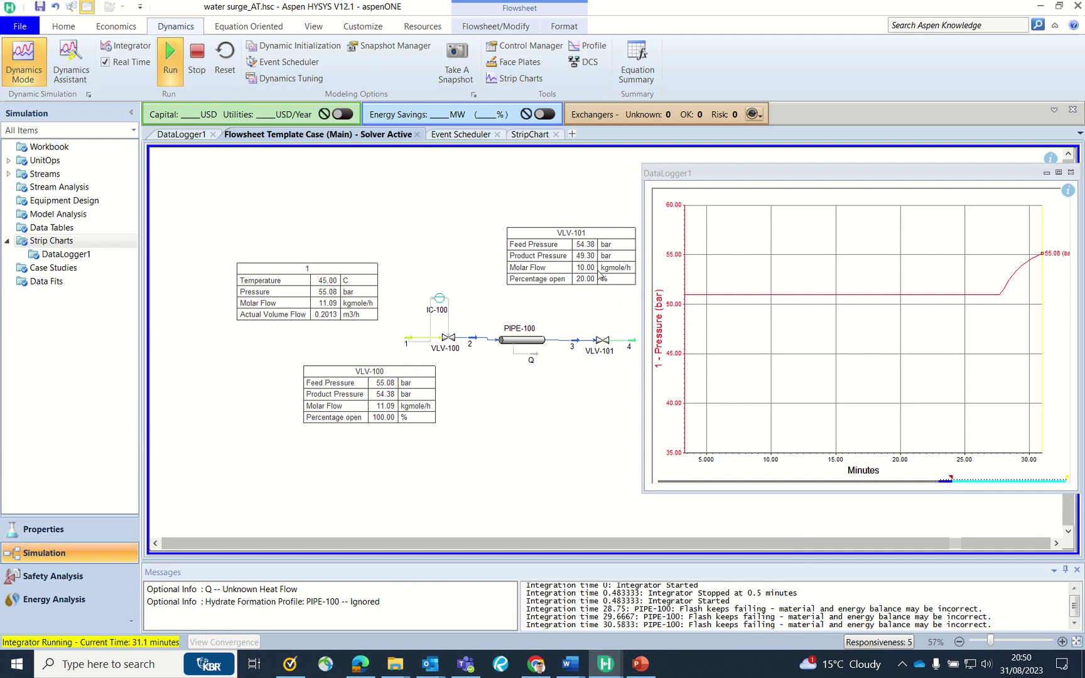
Step: Enter 0 as the VLV-101 sizing opening and stop the integrator at 32.3 minutes
double_click(599, 346)
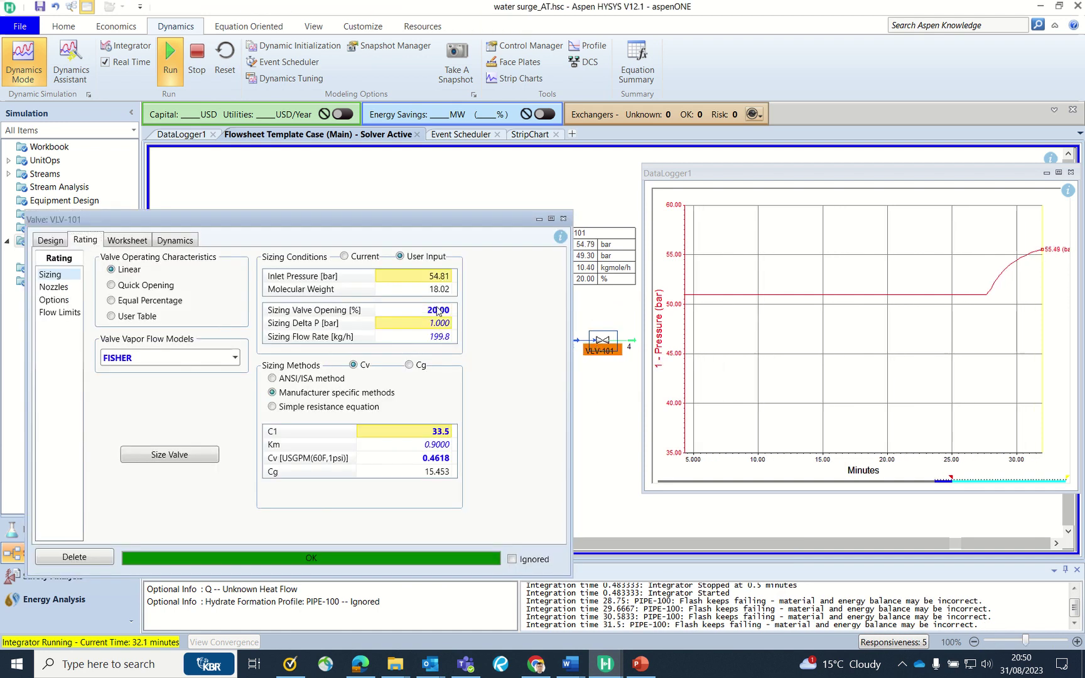
type("0")
key("Return")
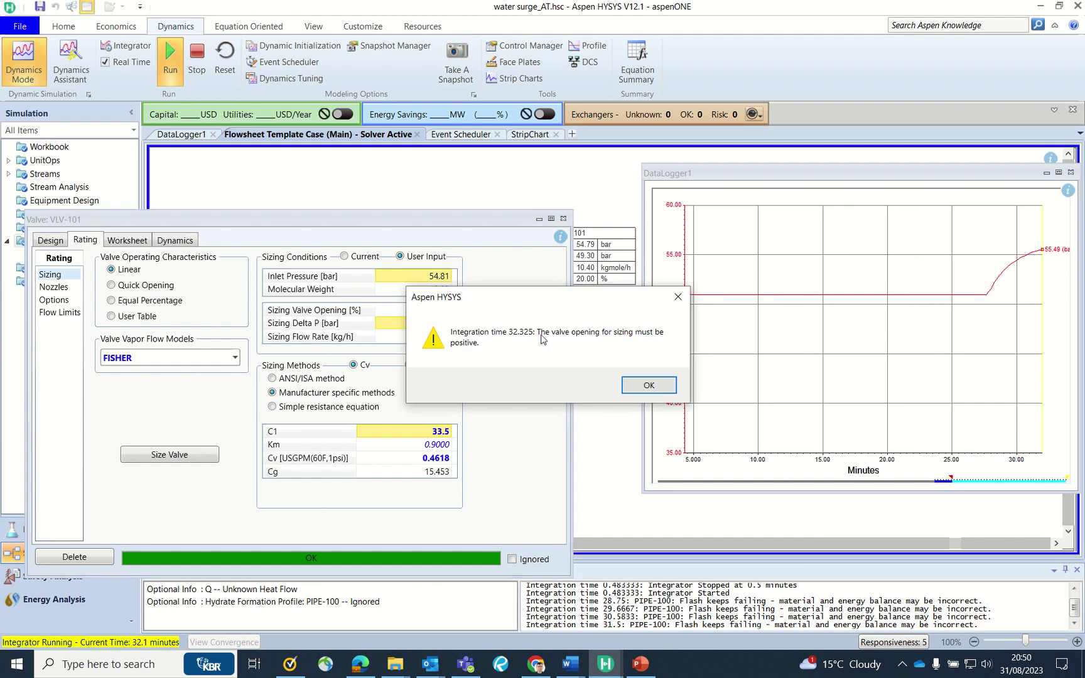
left_click(649, 389)
left_click(604, 391)
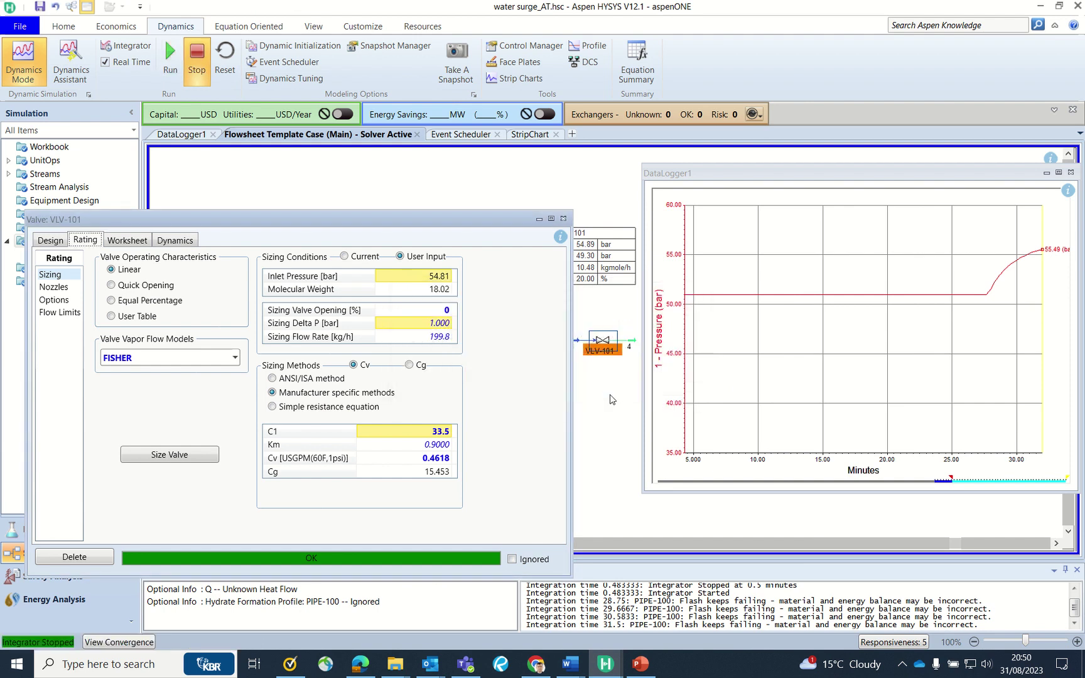
left_click(562, 219)
Step: Set VLV-101 Percentage open to 0 in its PFD data table
double_click(586, 271)
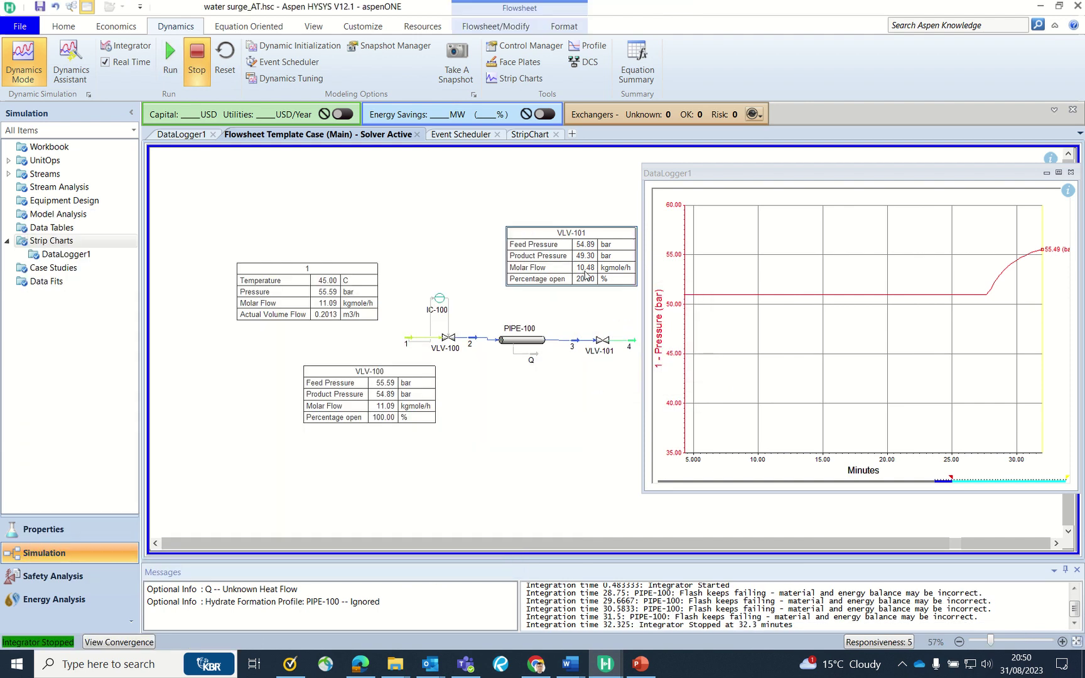
left_click(518, 326)
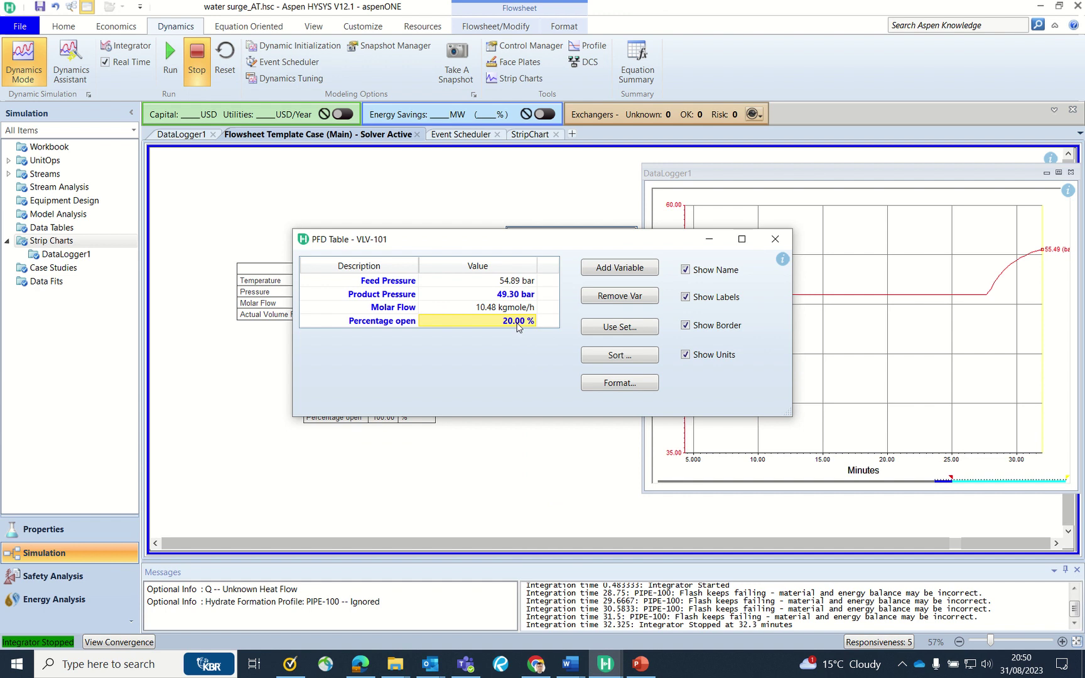
type("0")
key("Return")
left_click(774, 243)
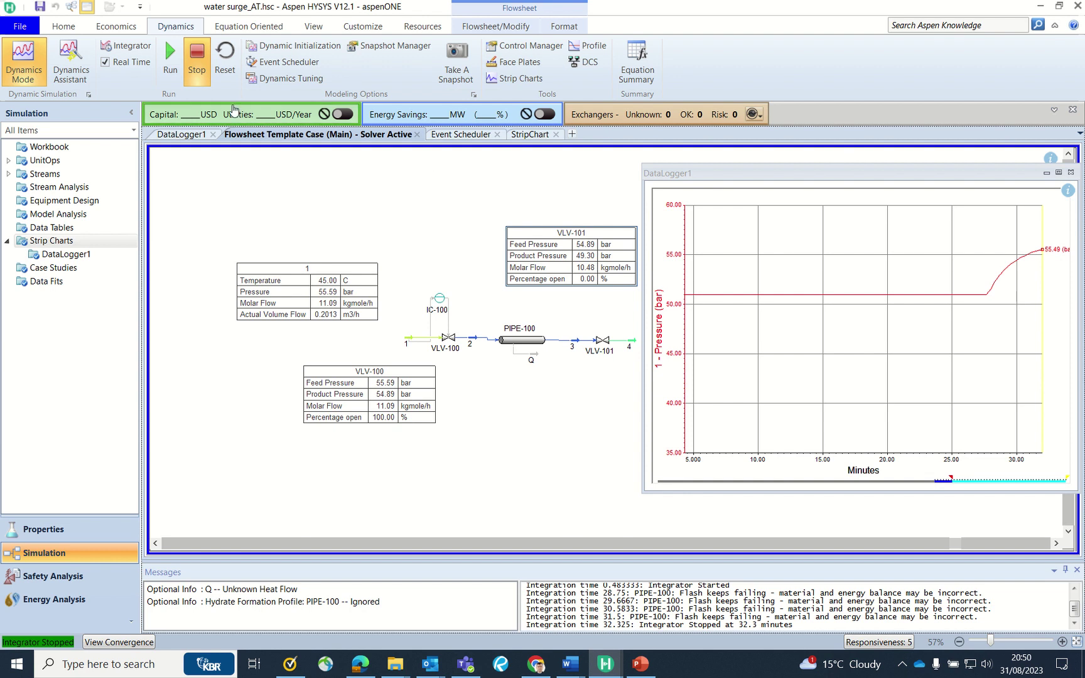
Step: Resume the dynamic run and autoscale all DataLogger1 axes to show the 74.6 bar surge
left_click(180, 72)
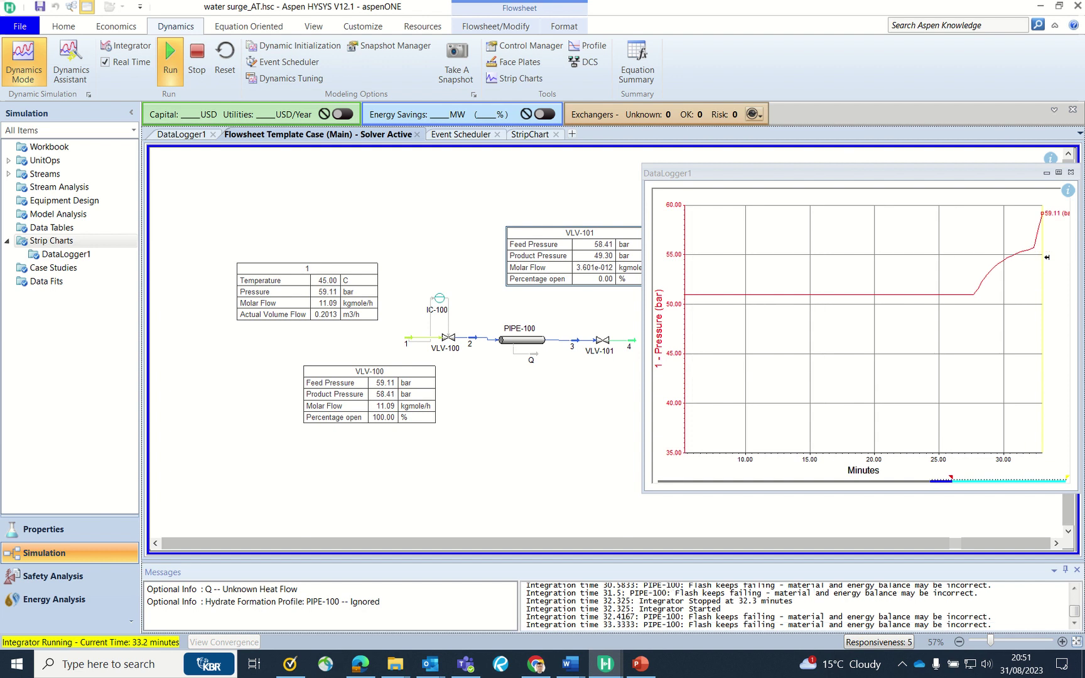
right_click(779, 250)
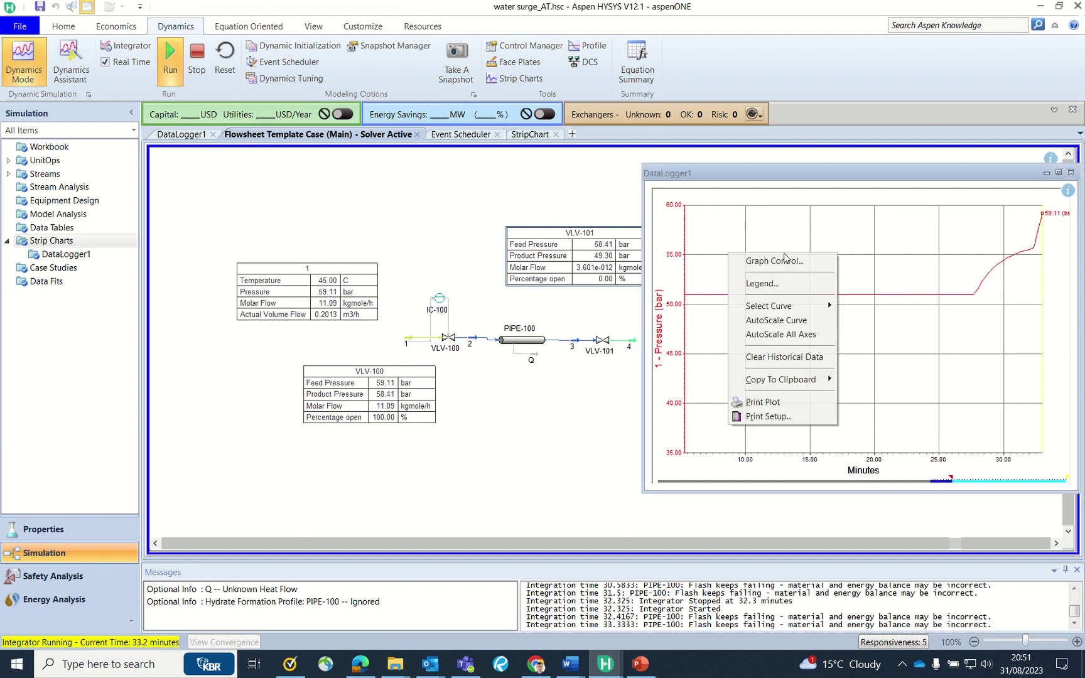
left_click(805, 344)
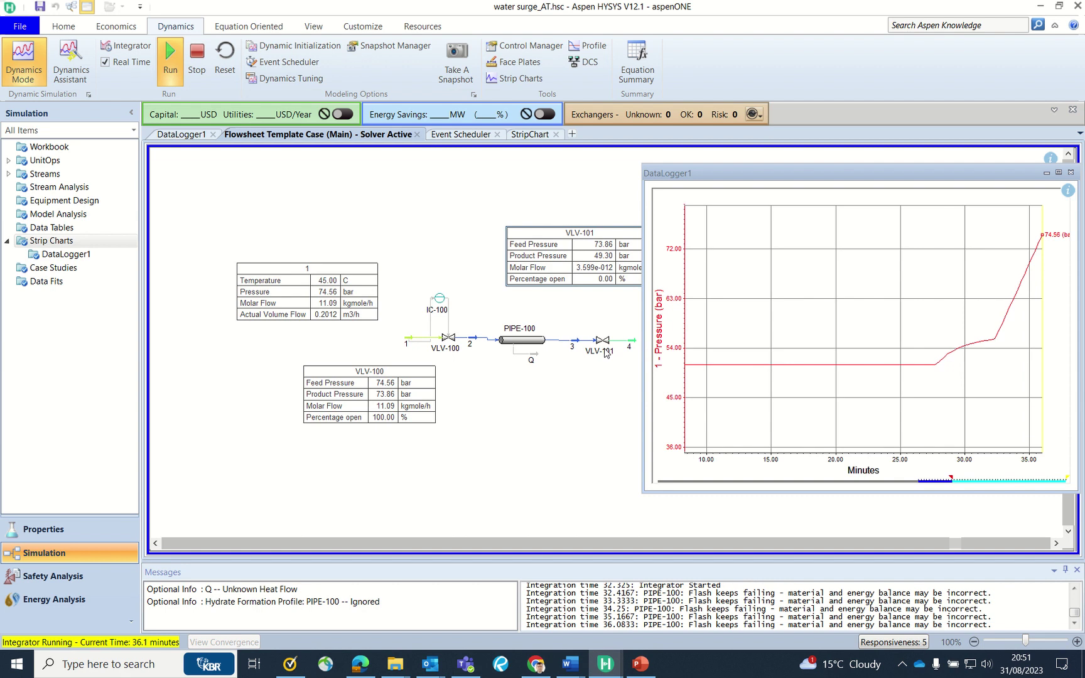
Step: Set VLV-101 Percentage open to 50 in its PFD data table, restoring flow to about 58.8 kgmole/h
double_click(601, 342)
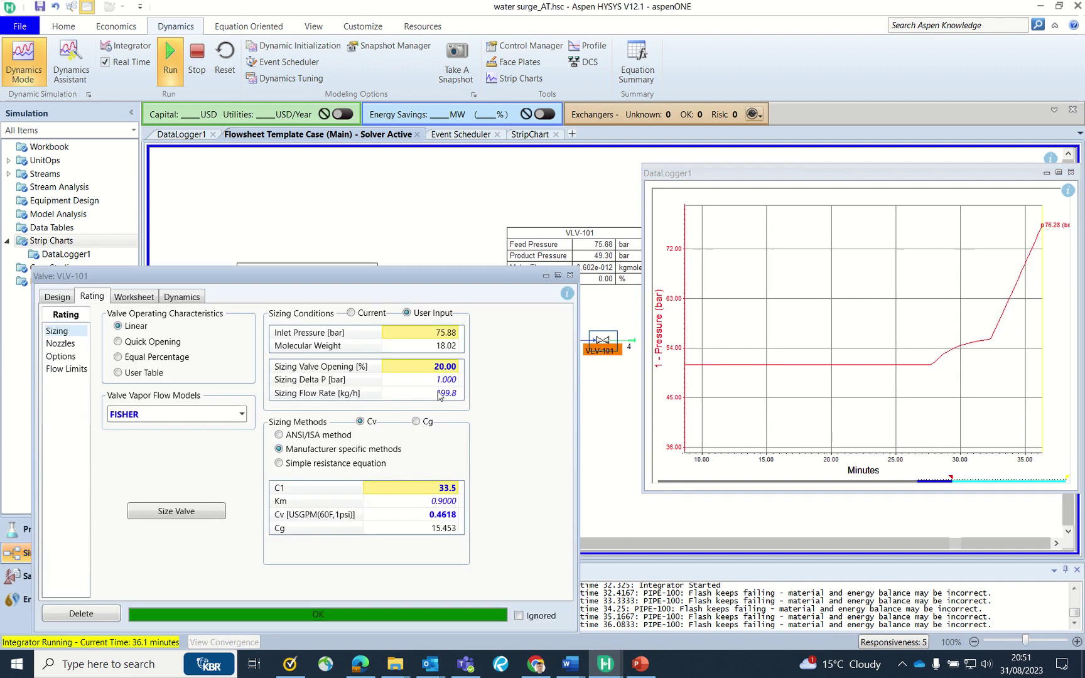
left_click(443, 380)
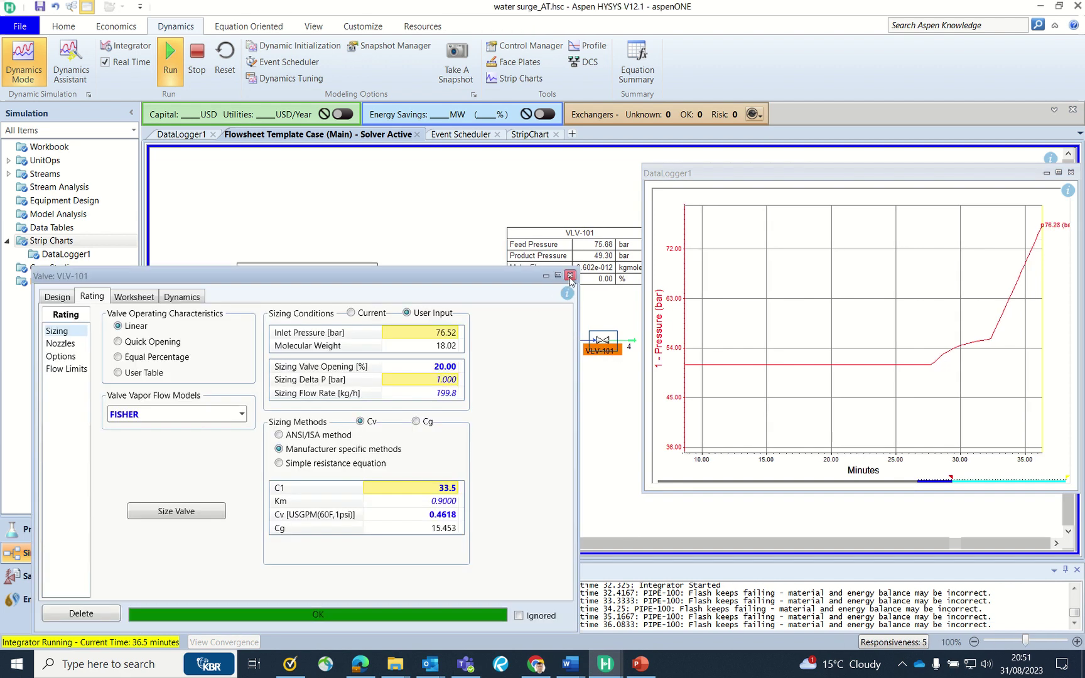
left_click(570, 275)
double_click(576, 269)
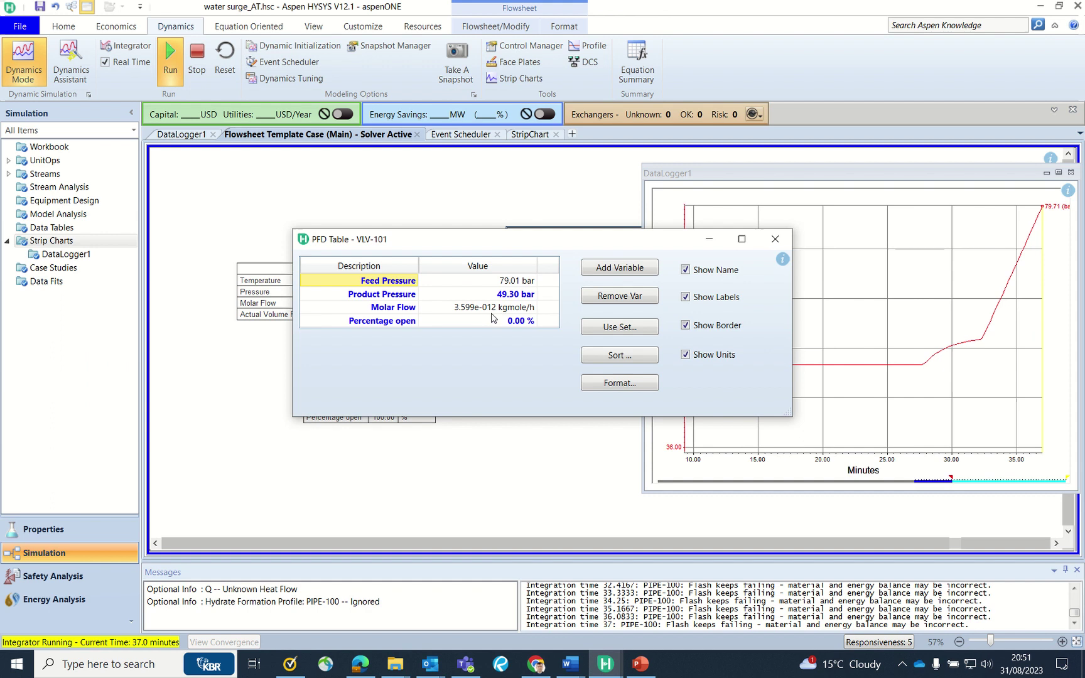
left_click(487, 325)
type("50")
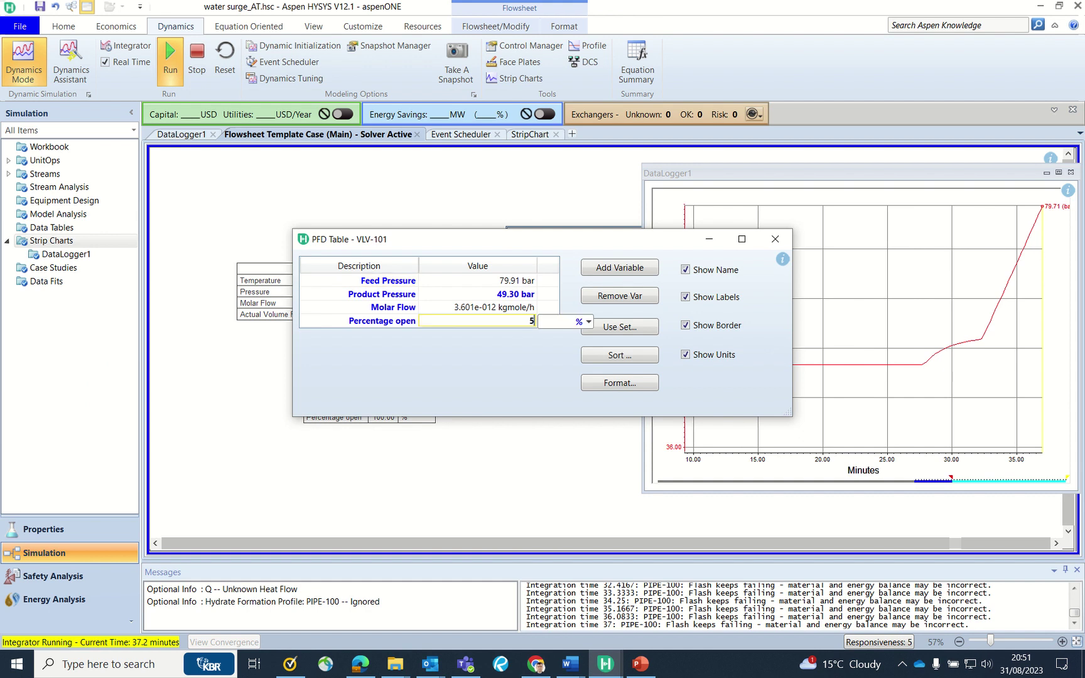
key("Return")
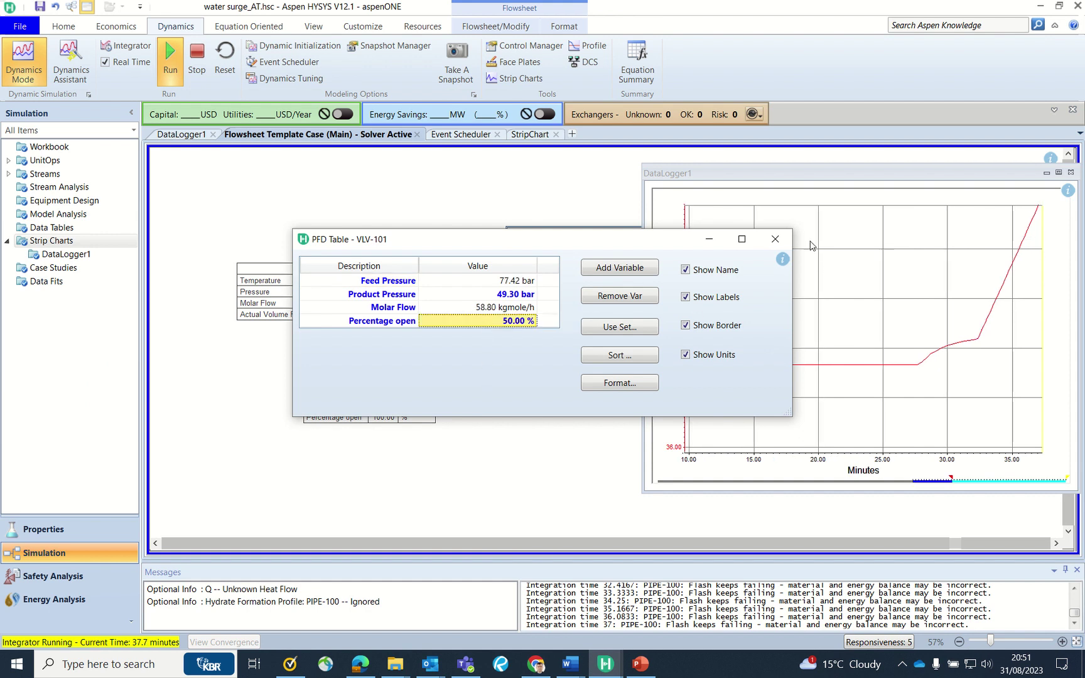
left_click(777, 240)
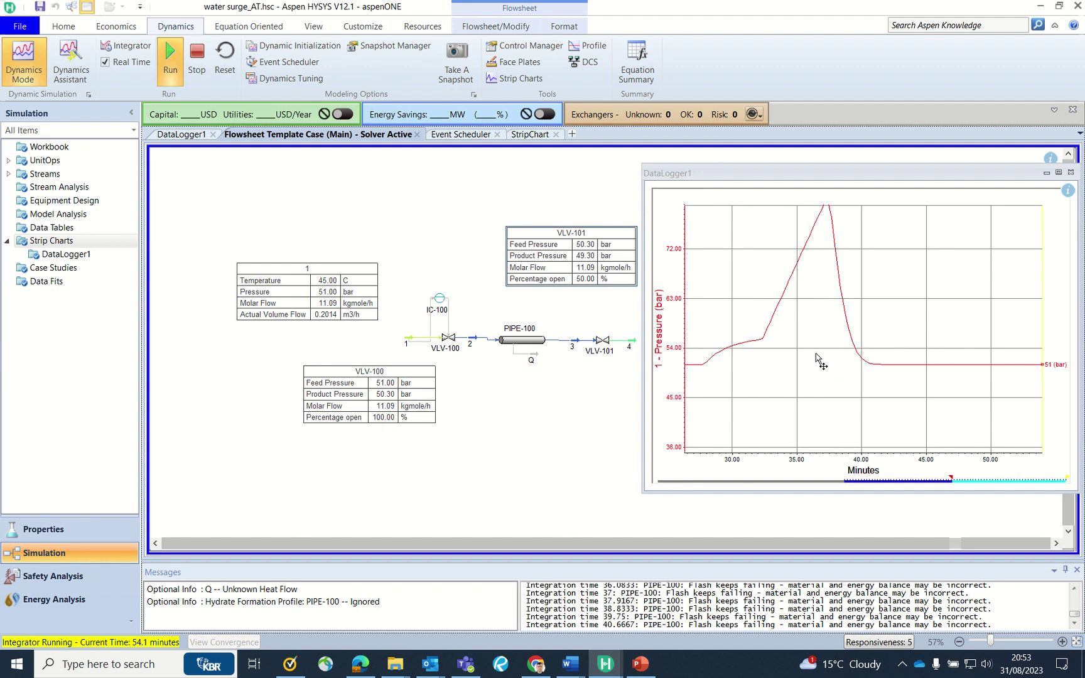
Step: Let the run continue until the DataLogger1 trend shows stream 1 settling back at 51 bar
mouse_move(335, 7)
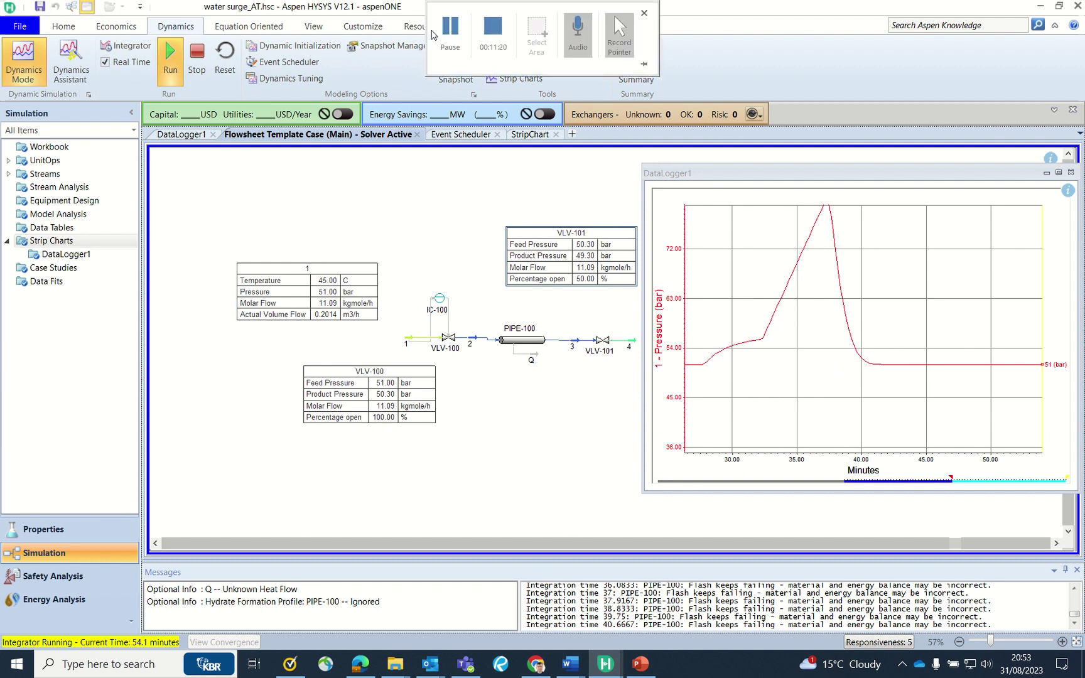